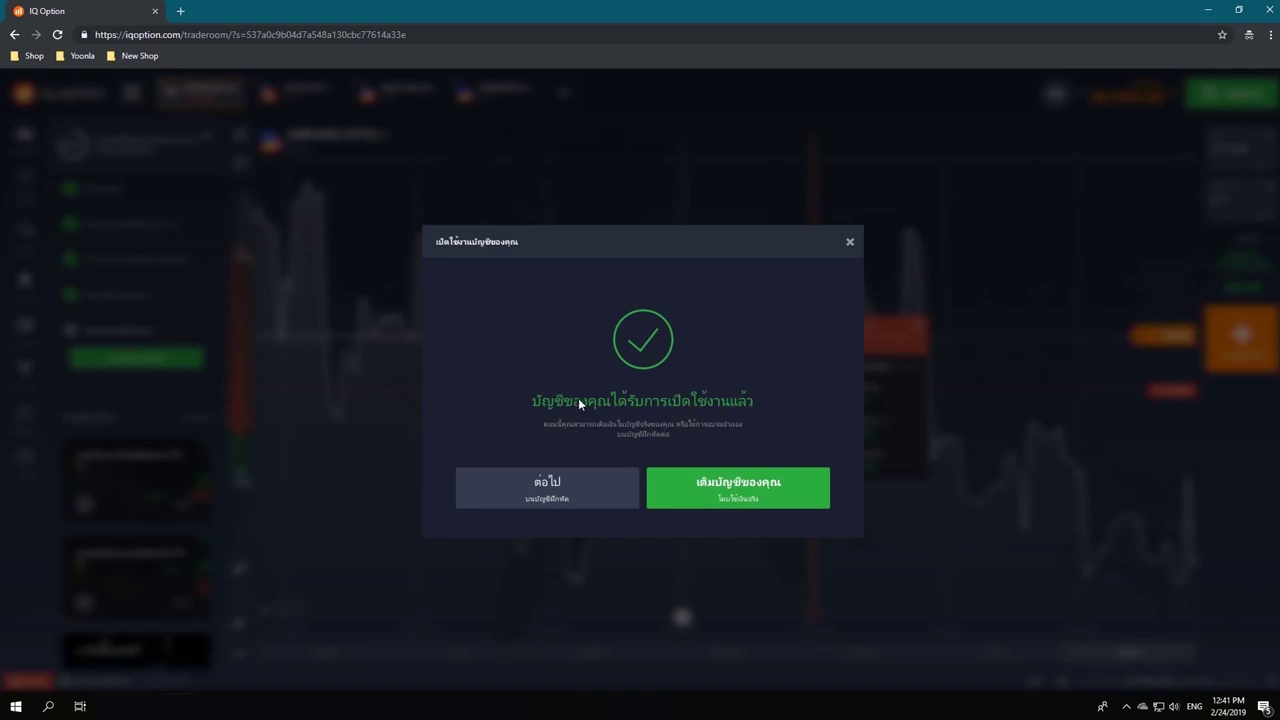
Continue past the activation notice, switch the trading balance to the real account, and close the getting-started checklist.
left_click(553, 493)
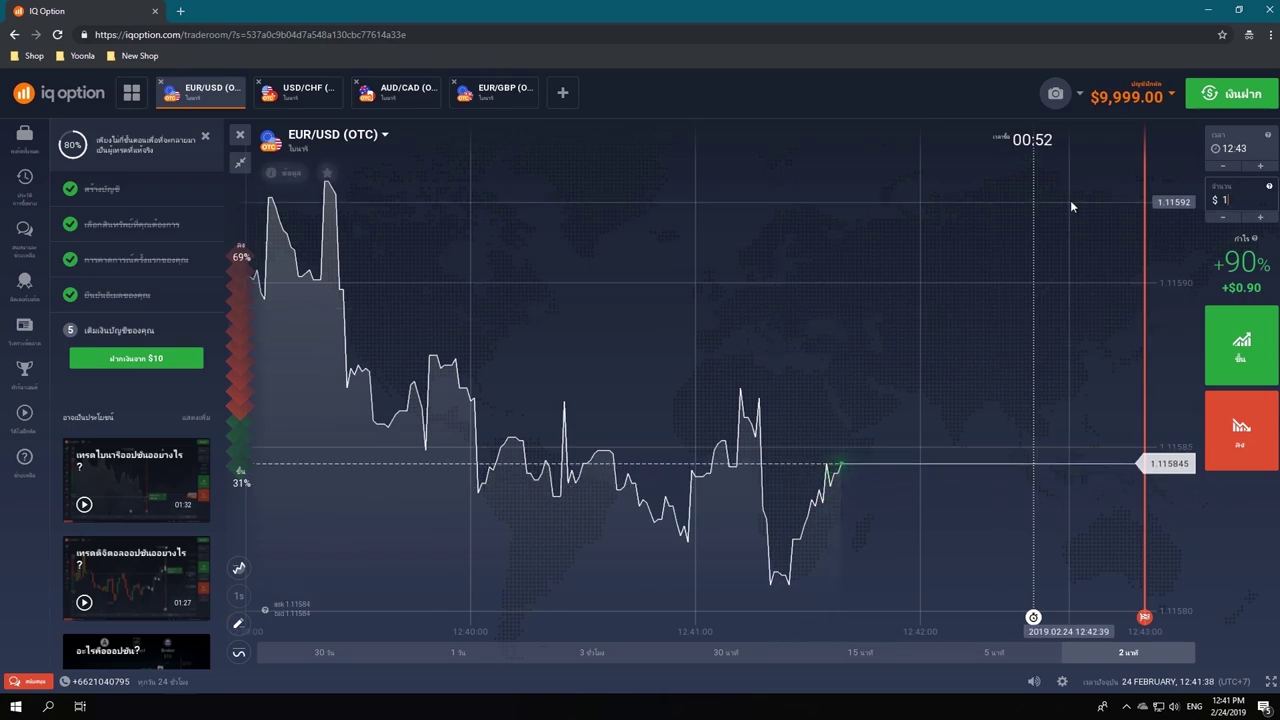
left_click(1125, 97)
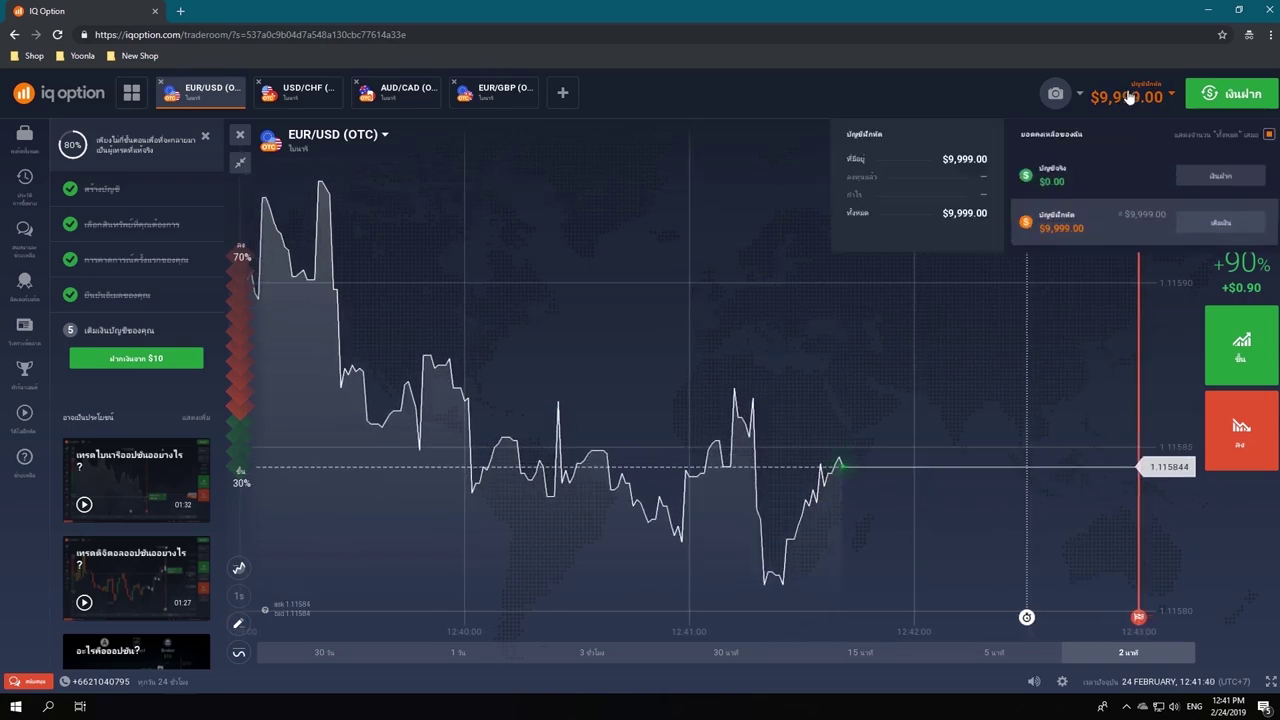
left_click(1087, 179)
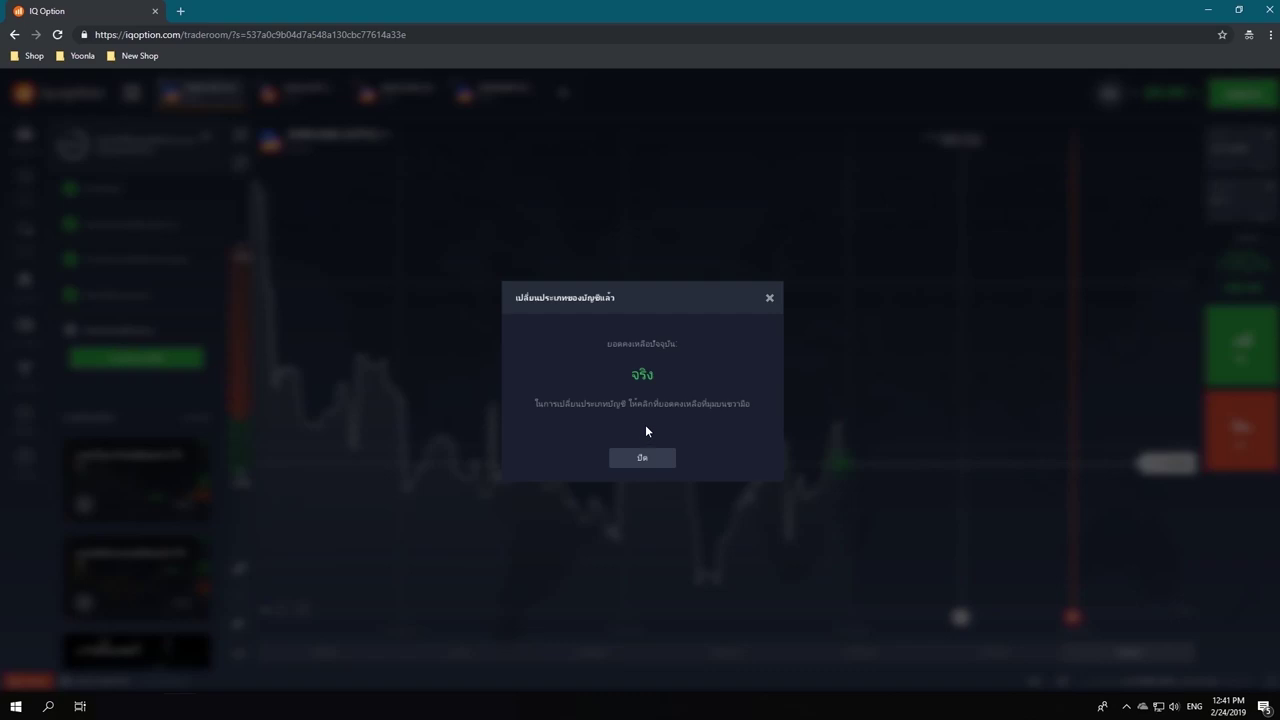
left_click(643, 459)
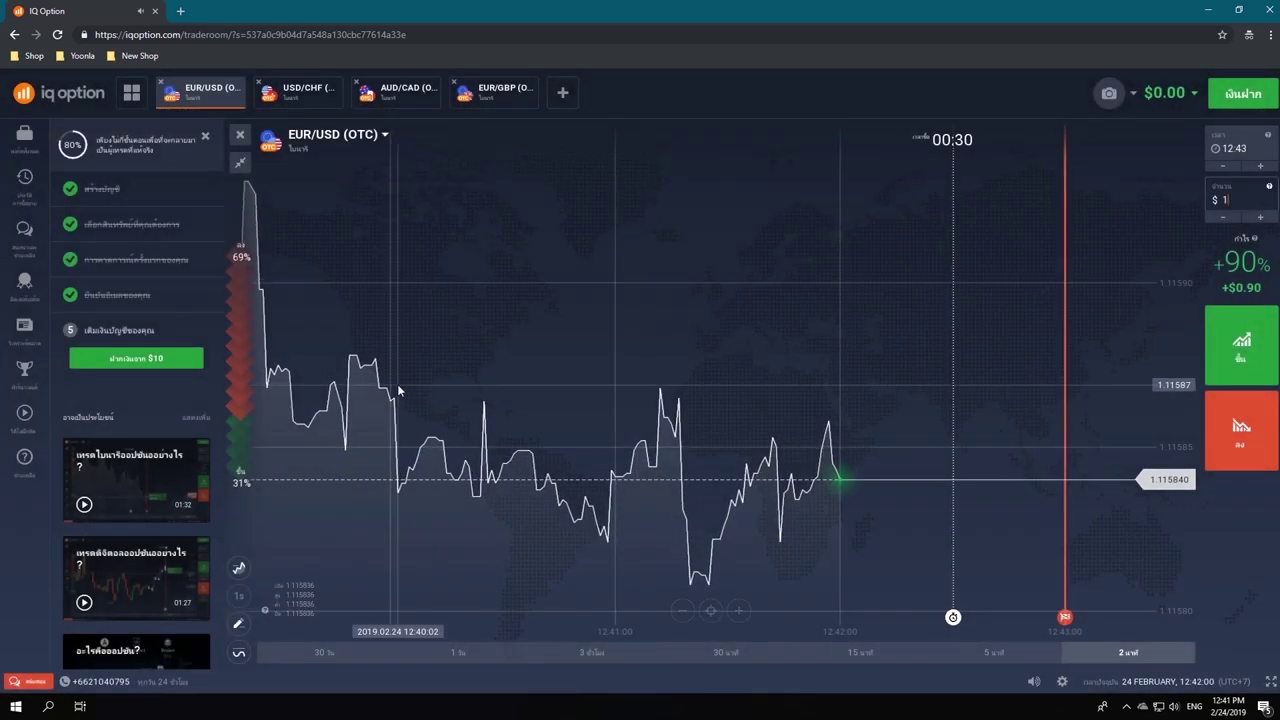
left_click(205, 136)
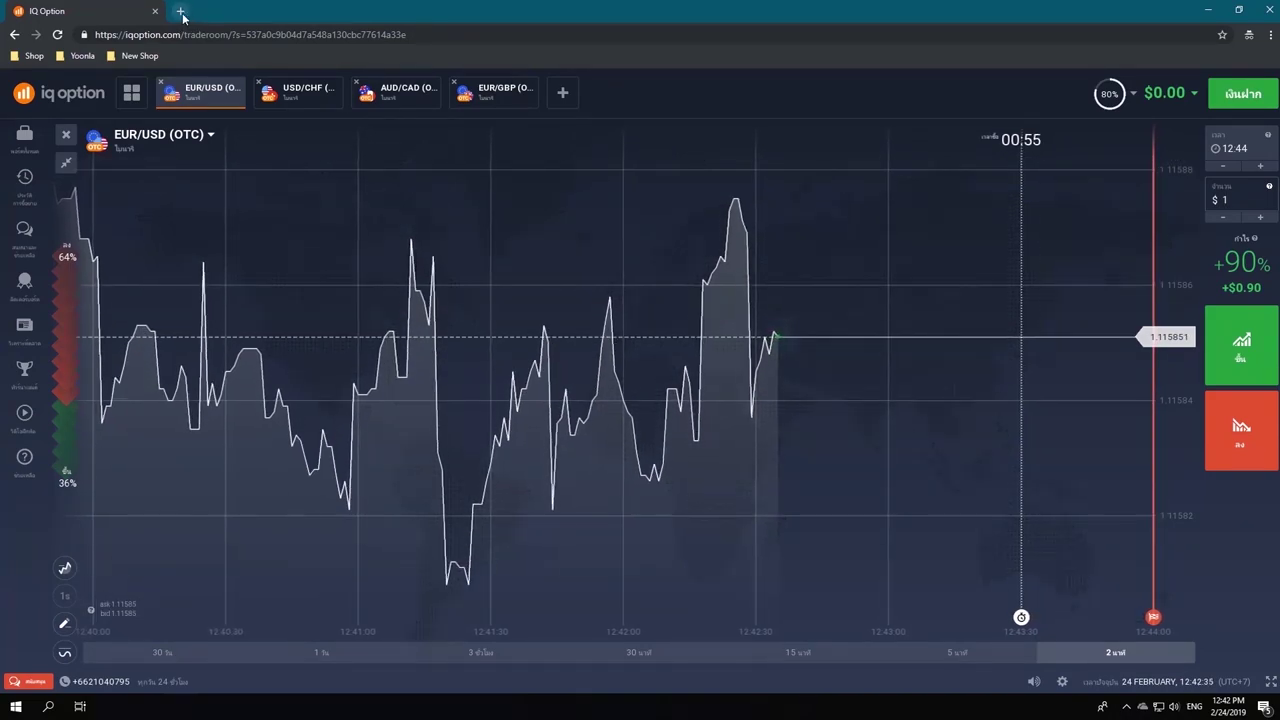
Load iqoption.com in a new incognito window and open the deposit page.
key("ctrl+shift+n")
type("iqoption.com")
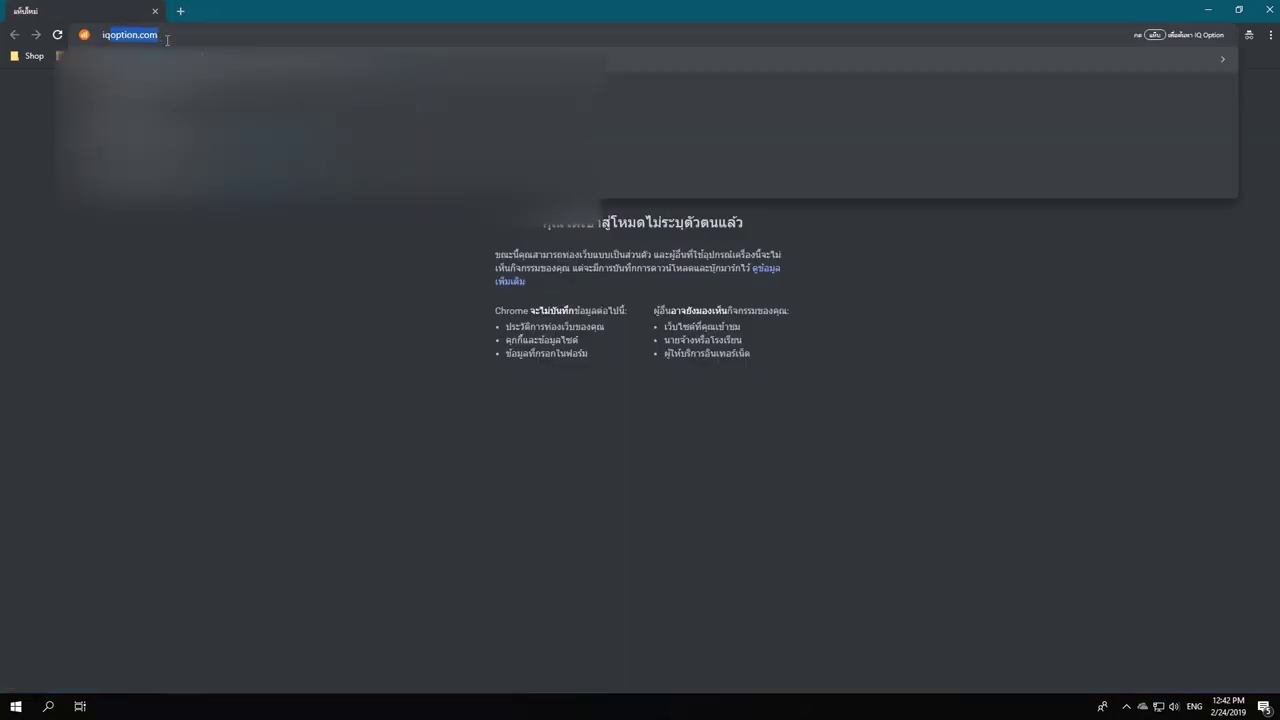
key("Return")
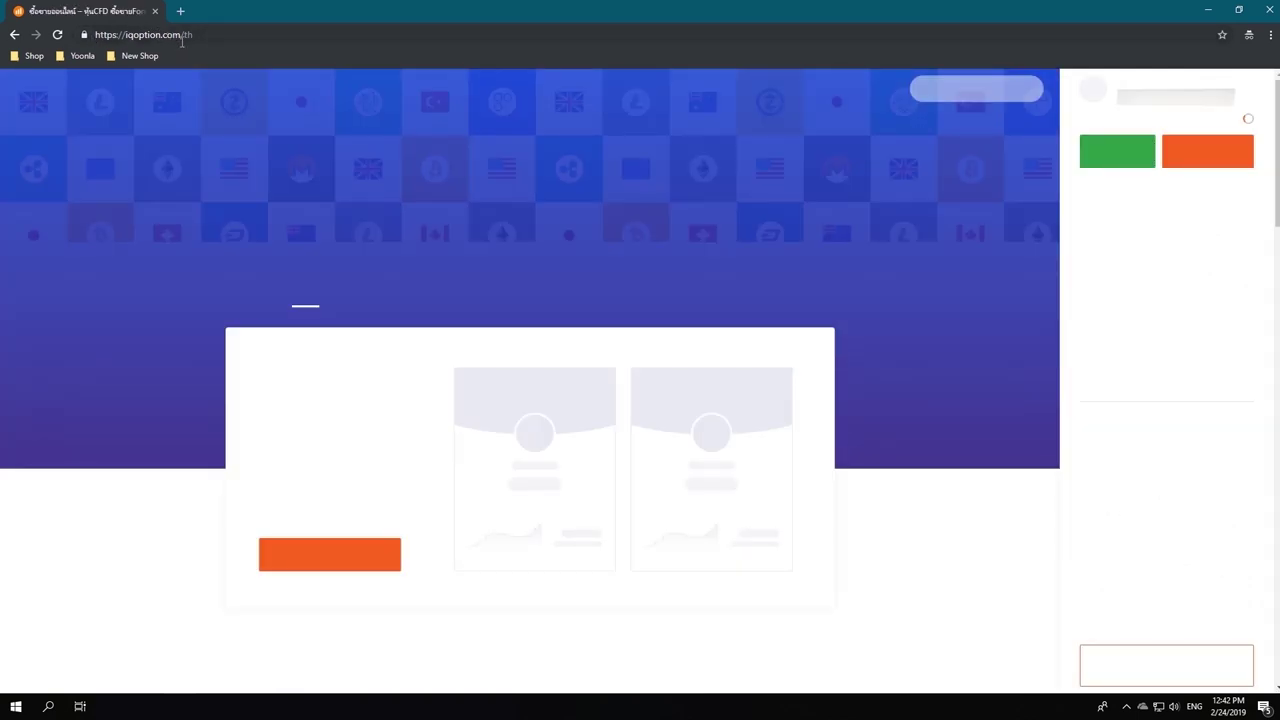
key("Escape")
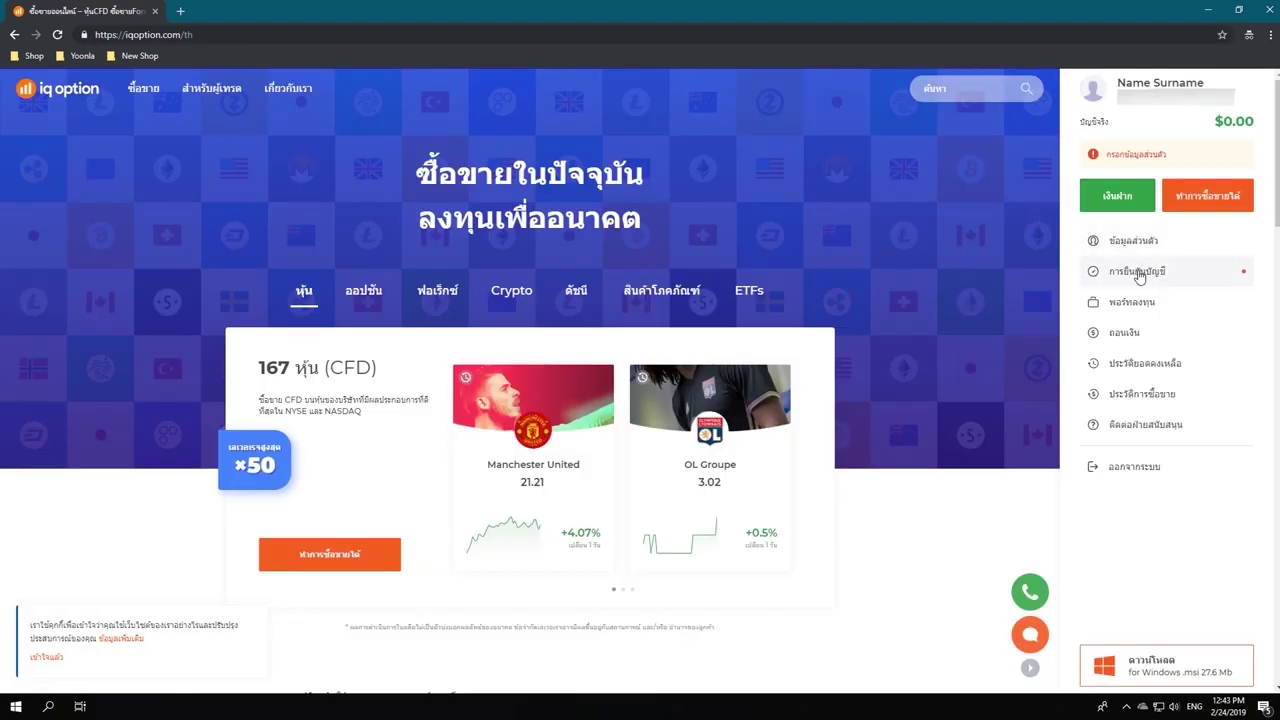
left_click(1120, 200)
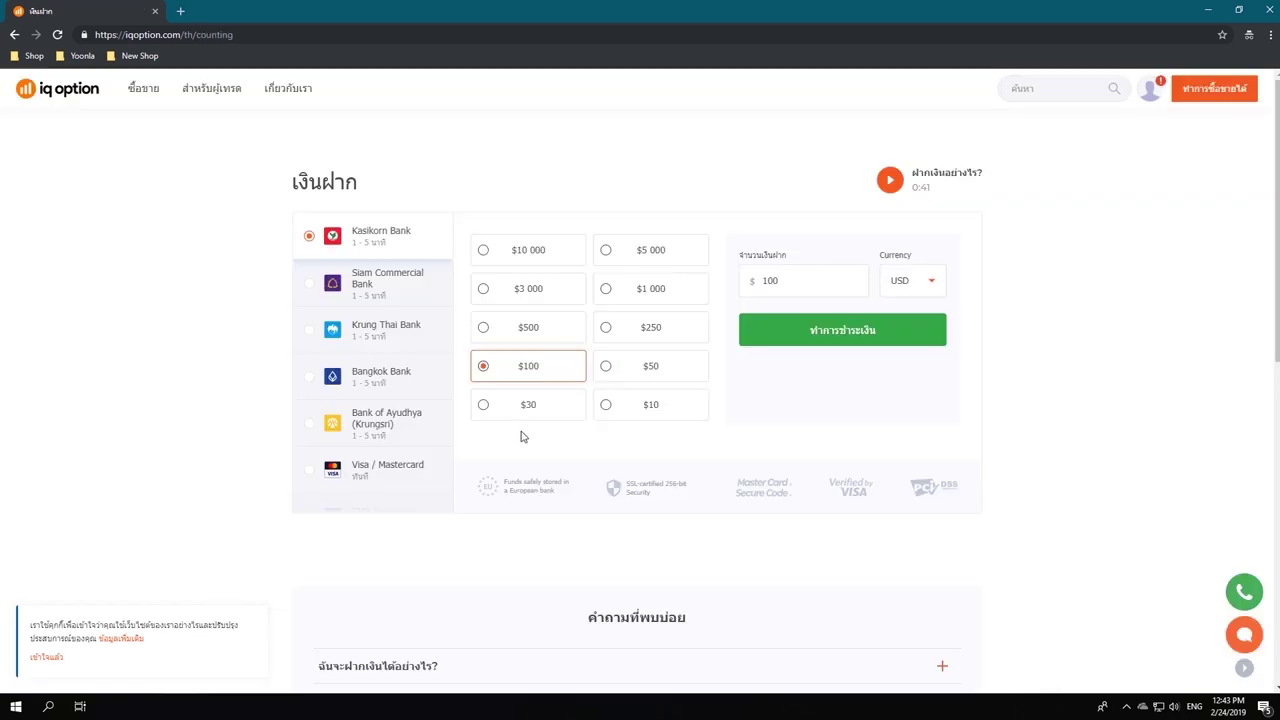
Set the deposit amount to 160 USD.
left_click(792, 288)
left_click_drag(792, 288, 768, 289)
key("BackSpace")
type("60")
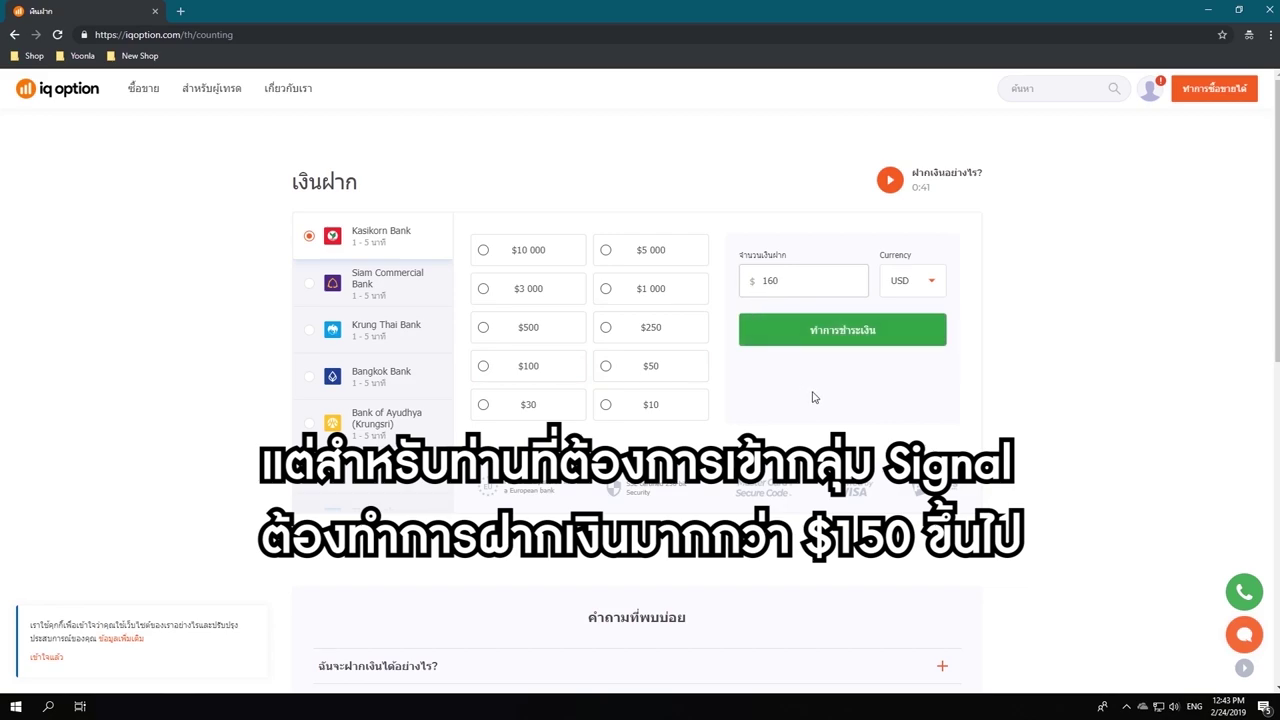
Look through the full list of deposit methods, from the Thai banks and Visa / Mastercard to e-wallets such as WebMoney and Qiwi.
left_click(391, 325)
left_click(366, 286)
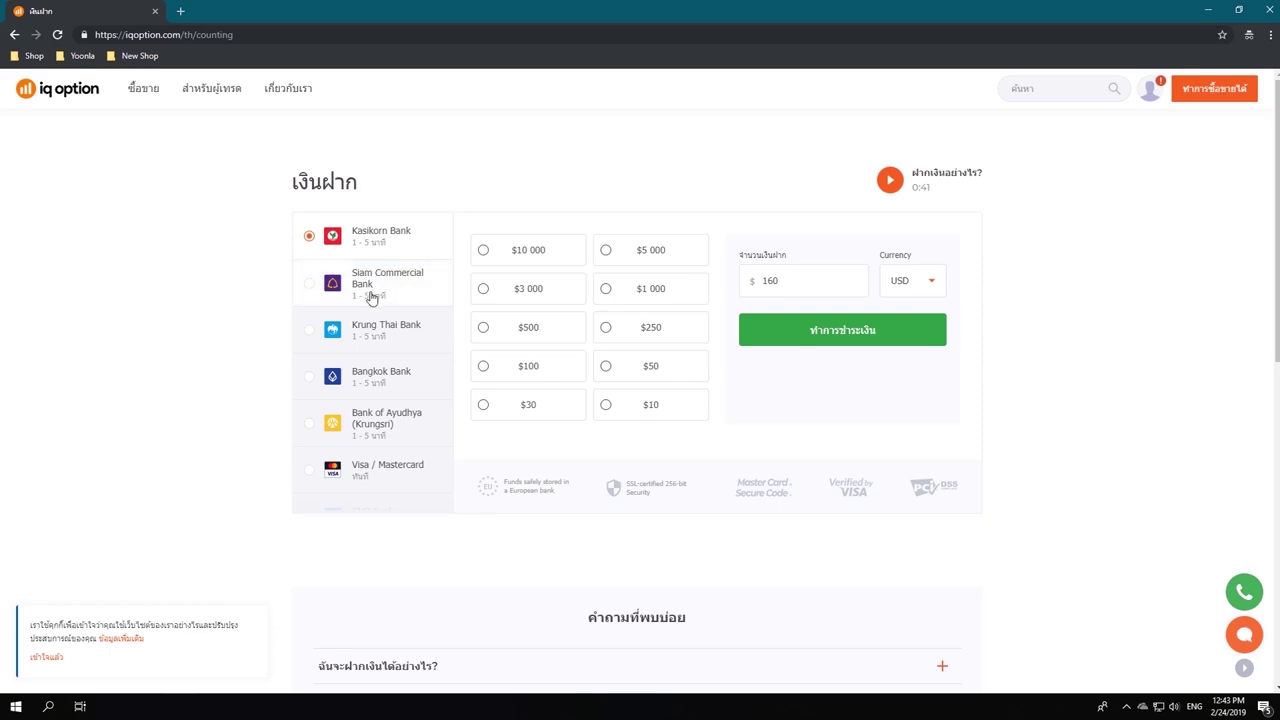
scroll(371, 300, "down", 1)
left_click(371, 285)
left_click(366, 316)
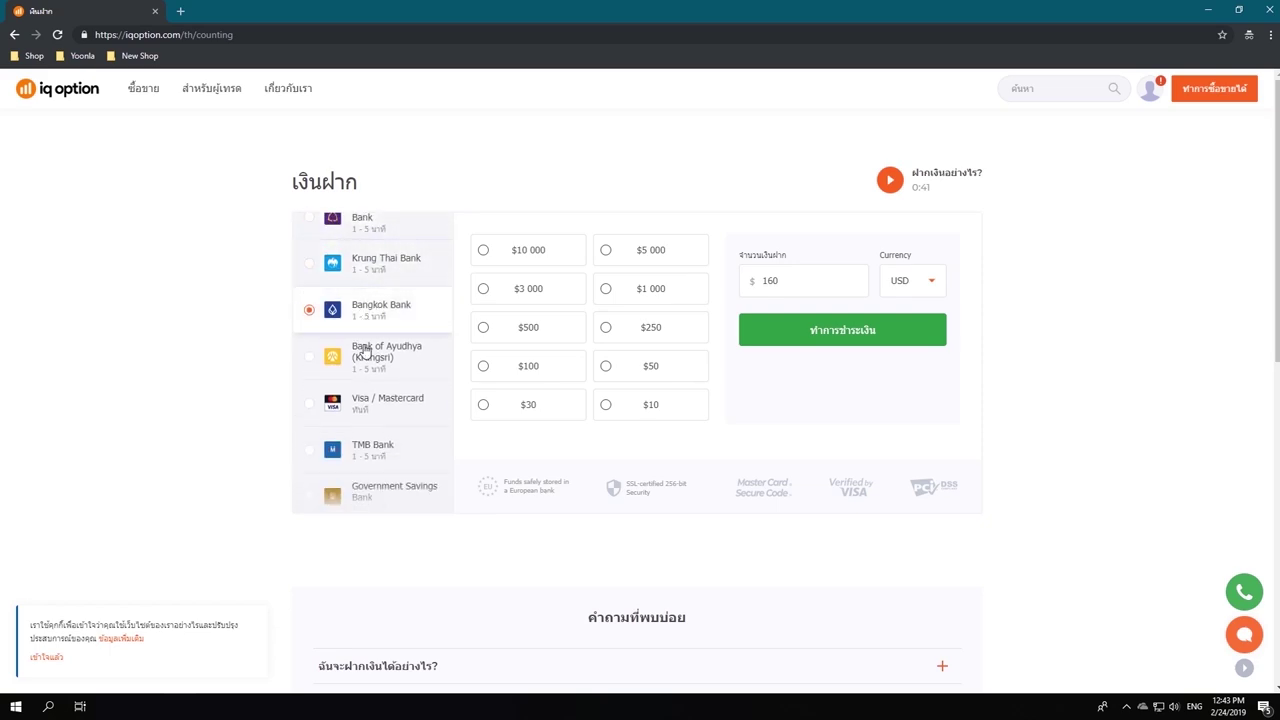
left_click(376, 366)
scroll(377, 367, "down", 1)
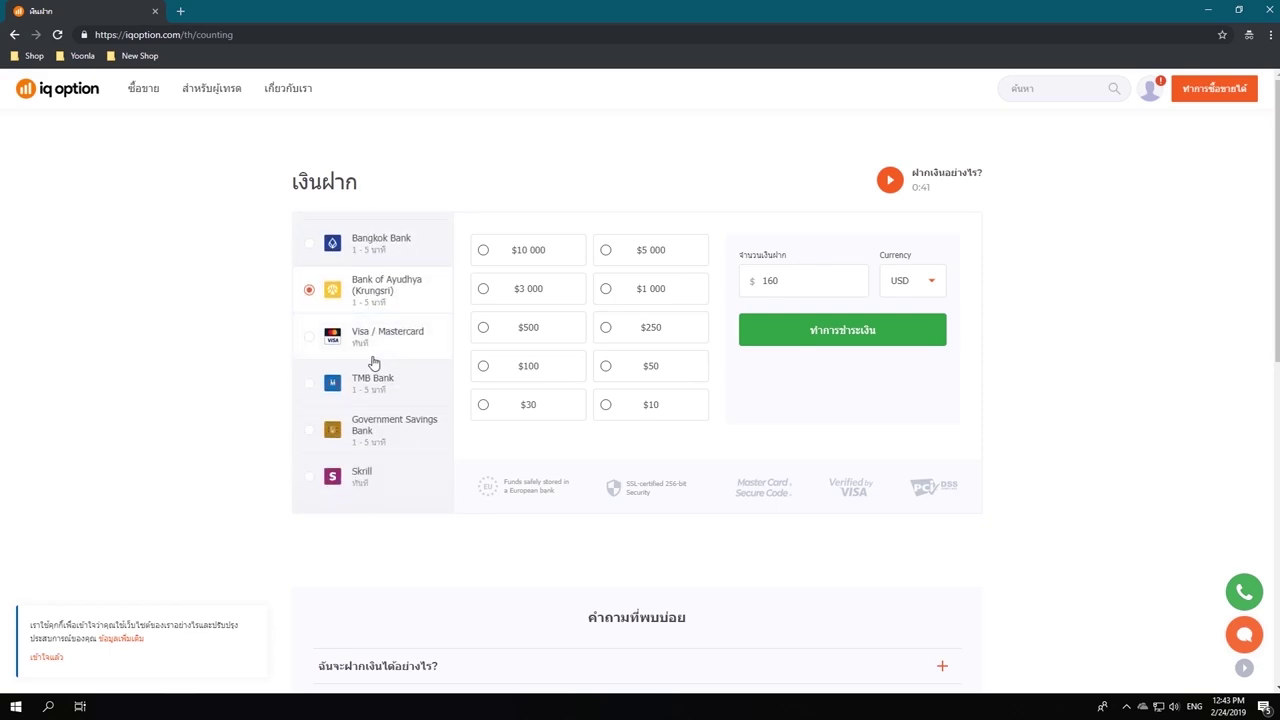
left_click(383, 340)
scroll(385, 362, "down", 1)
scroll(380, 355, "down", 1)
left_click(376, 340)
left_click(386, 380)
scroll(388, 386, "down", 2)
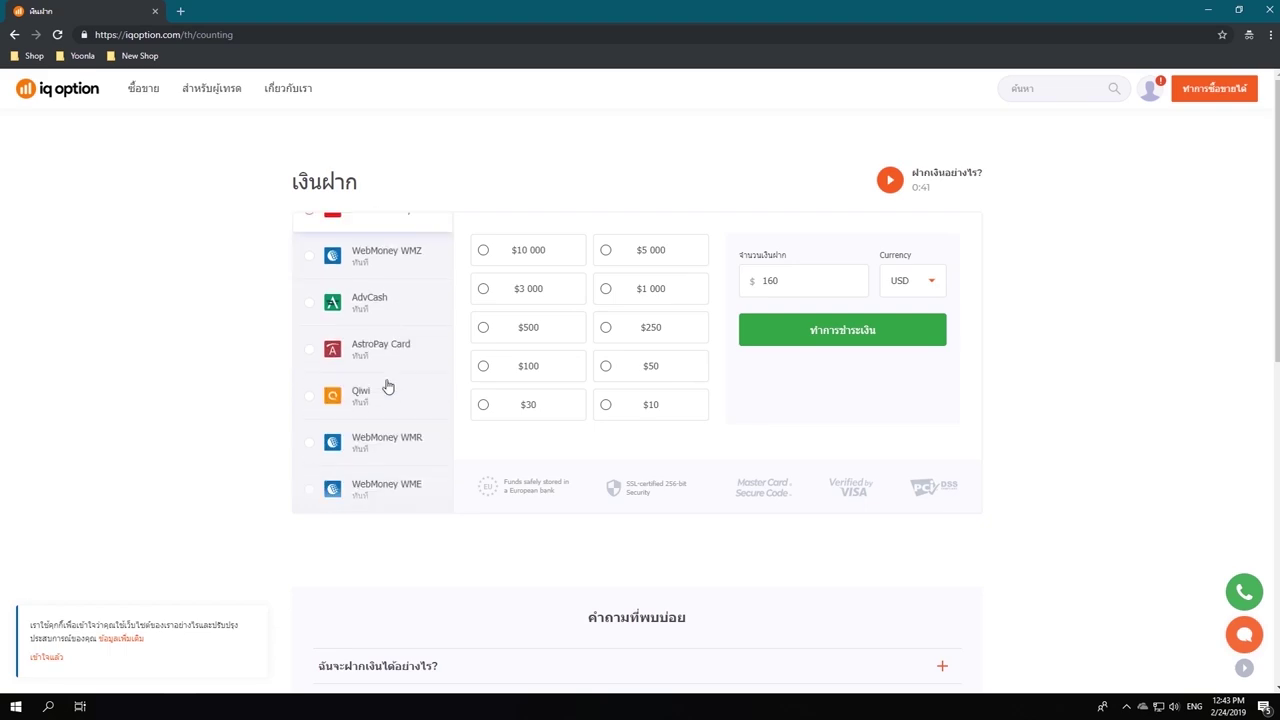
scroll(389, 380, "down", 1)
scroll(386, 375, "up", 3)
scroll(384, 392, "up", 5)
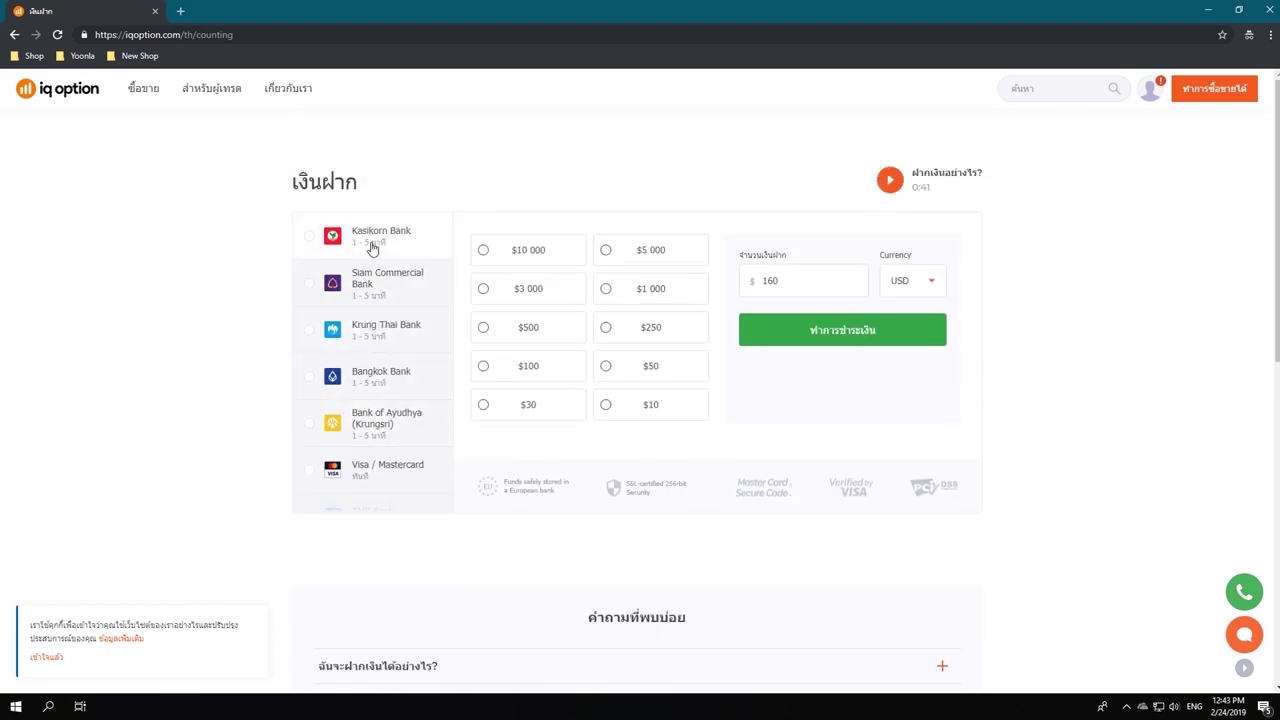
Select each Thai bank in turn as deposit method, from Kasikorn Bank to Bank of Ayudhya (Krungsri), to compare their options.
left_click(372, 248)
left_click(372, 280)
left_click(361, 350)
left_click(402, 378)
left_click(406, 428)
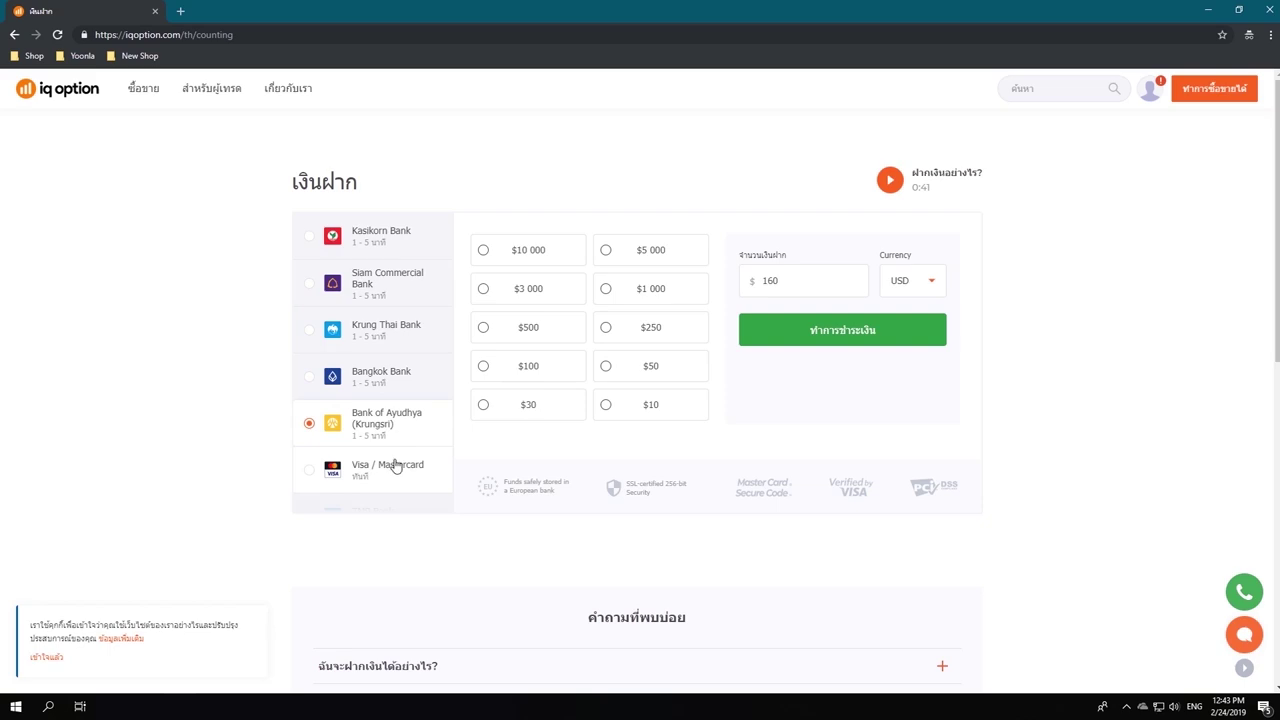
Compare the deposit options for Skrill, Visa / Mastercard and Kasikorn Bank by selecting each of them.
scroll(370, 440, "down", 2)
left_click(370, 480)
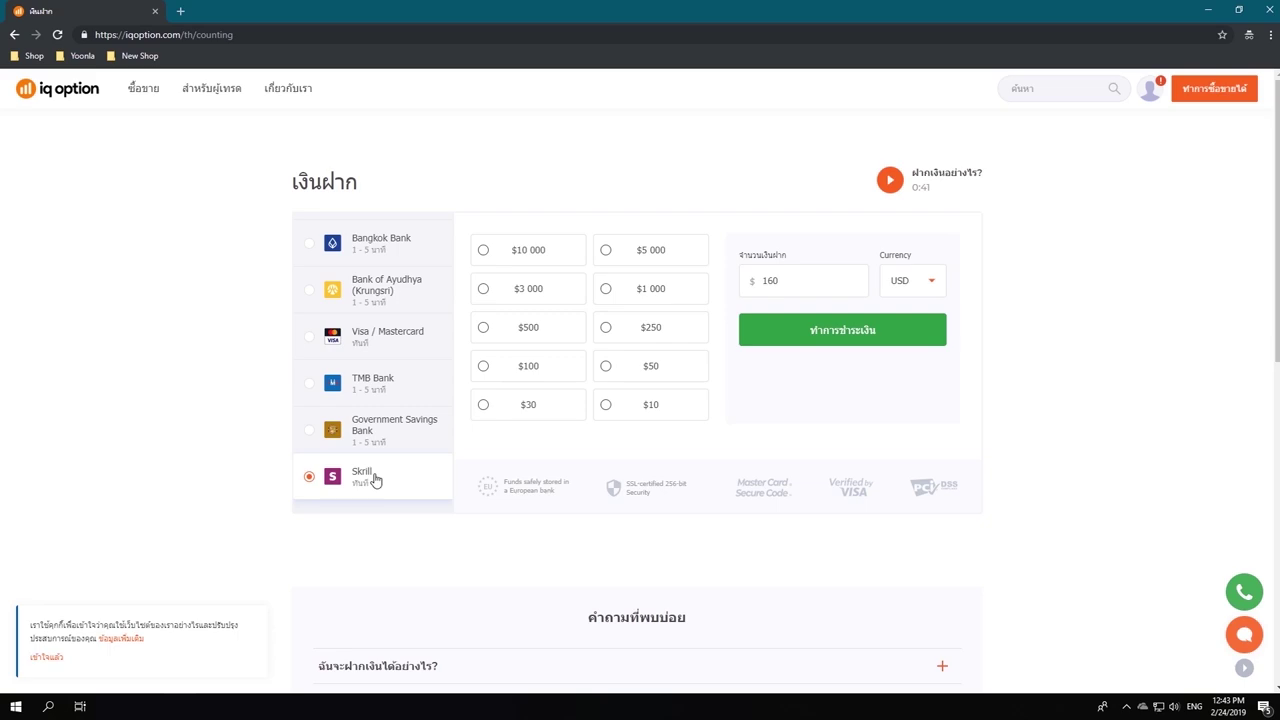
left_click(363, 357)
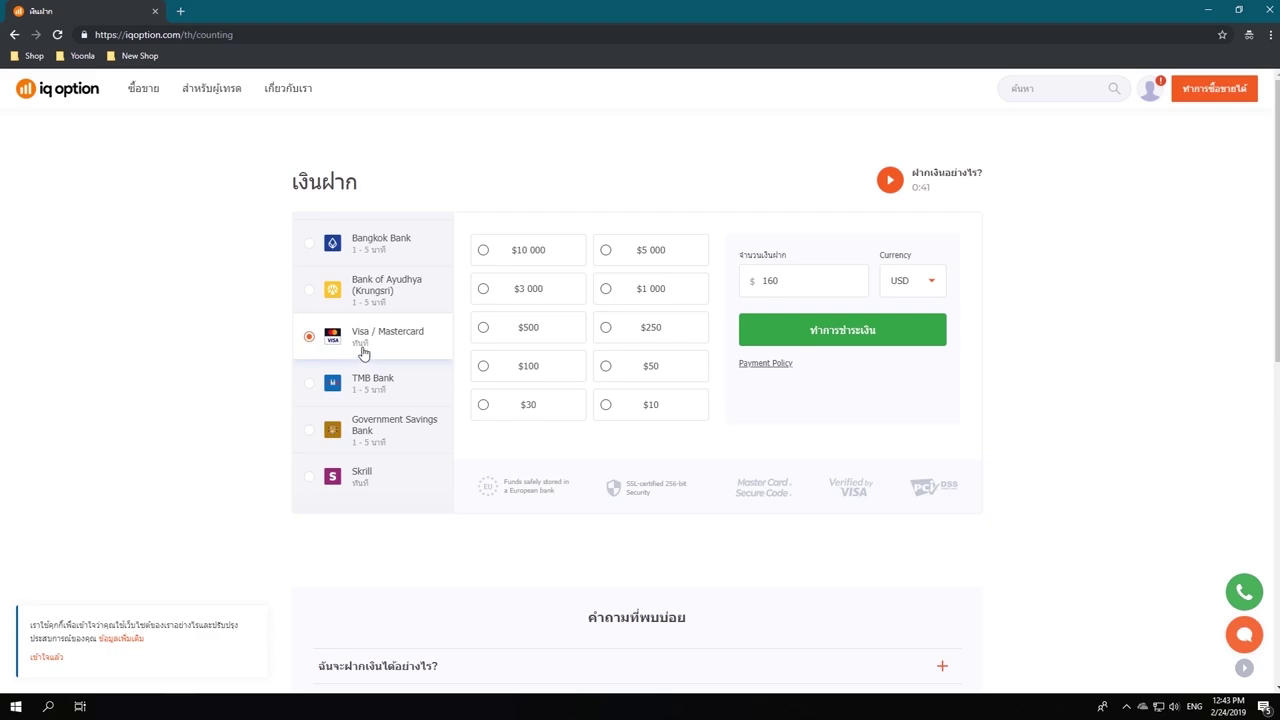
scroll(363, 352, "up", 3)
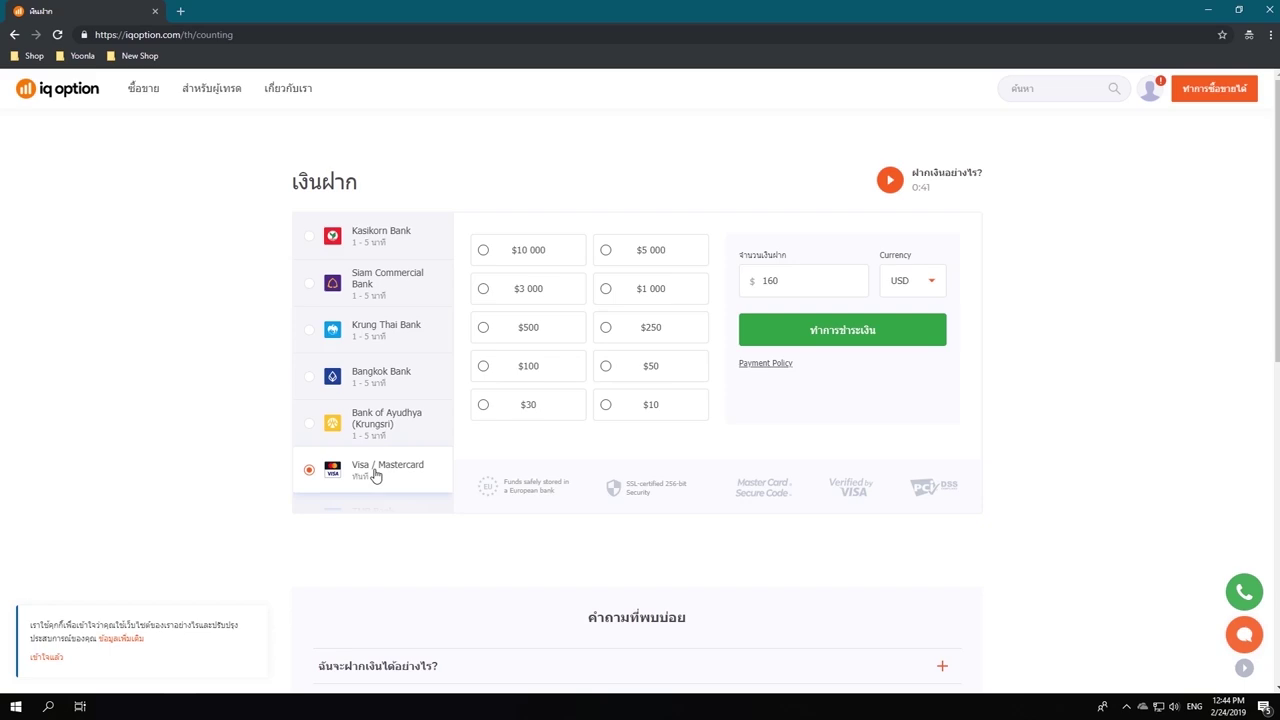
left_click(368, 245)
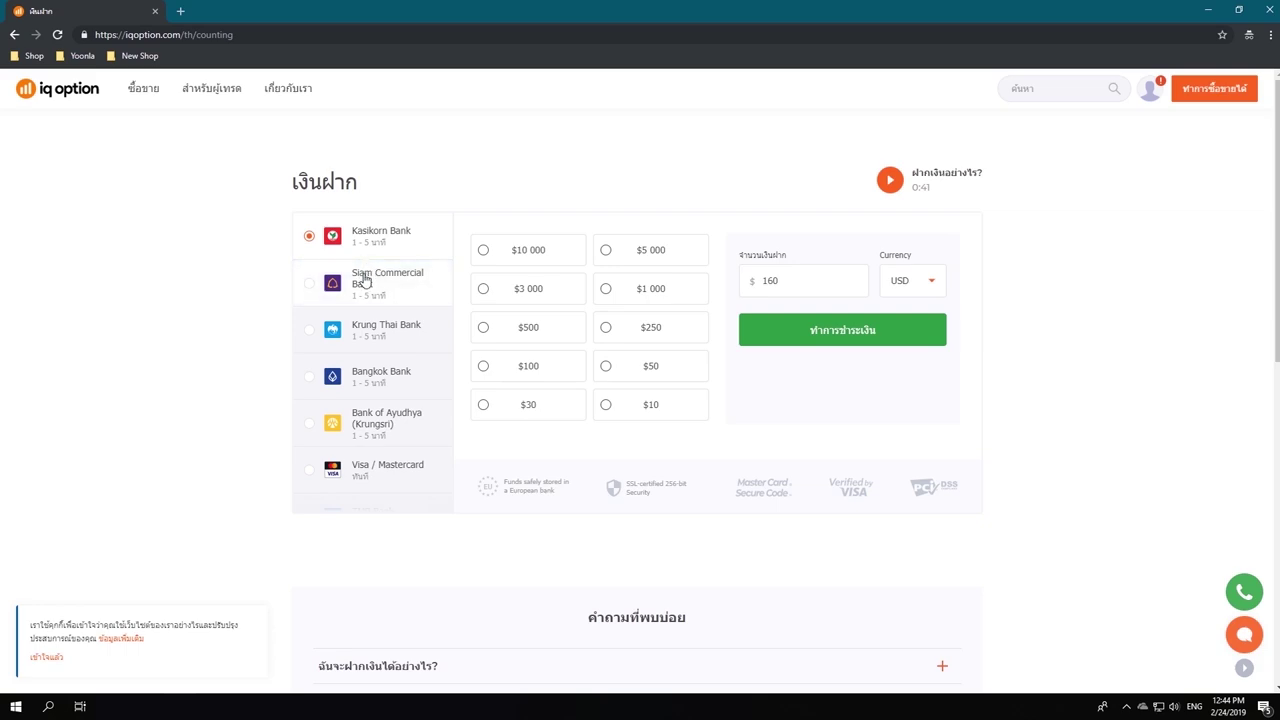
scroll(363, 371, "down", 2)
left_click(375, 412)
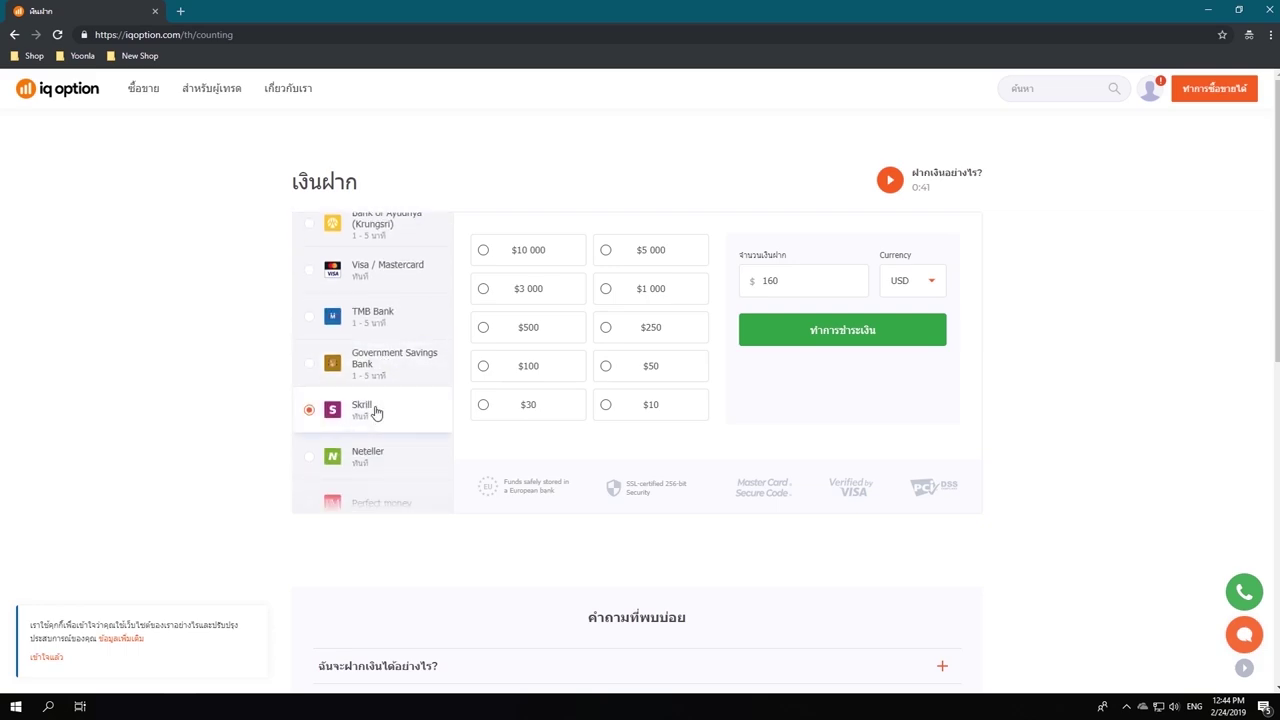
scroll(375, 412, "up", 2)
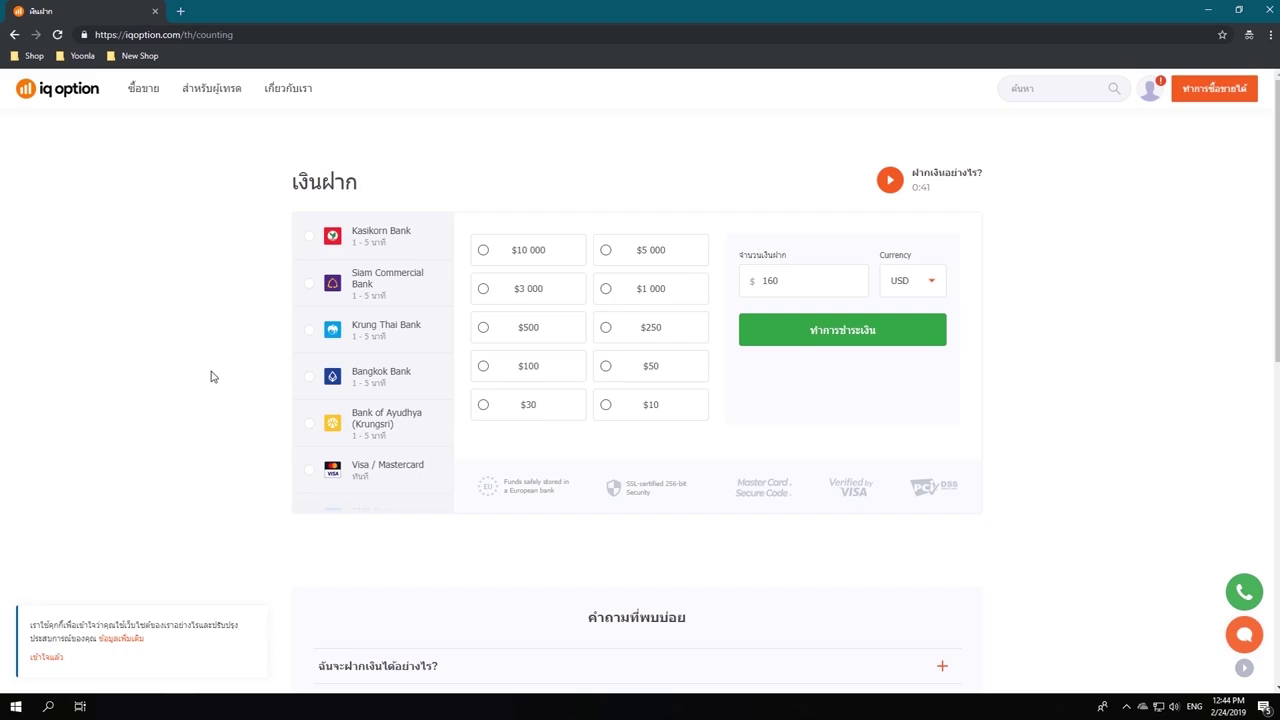
Highlight the deposit amount, then leave the deposit page for the site's home page.
left_click_drag(780, 280, 755, 282)
left_click(784, 398)
left_click(85, 94)
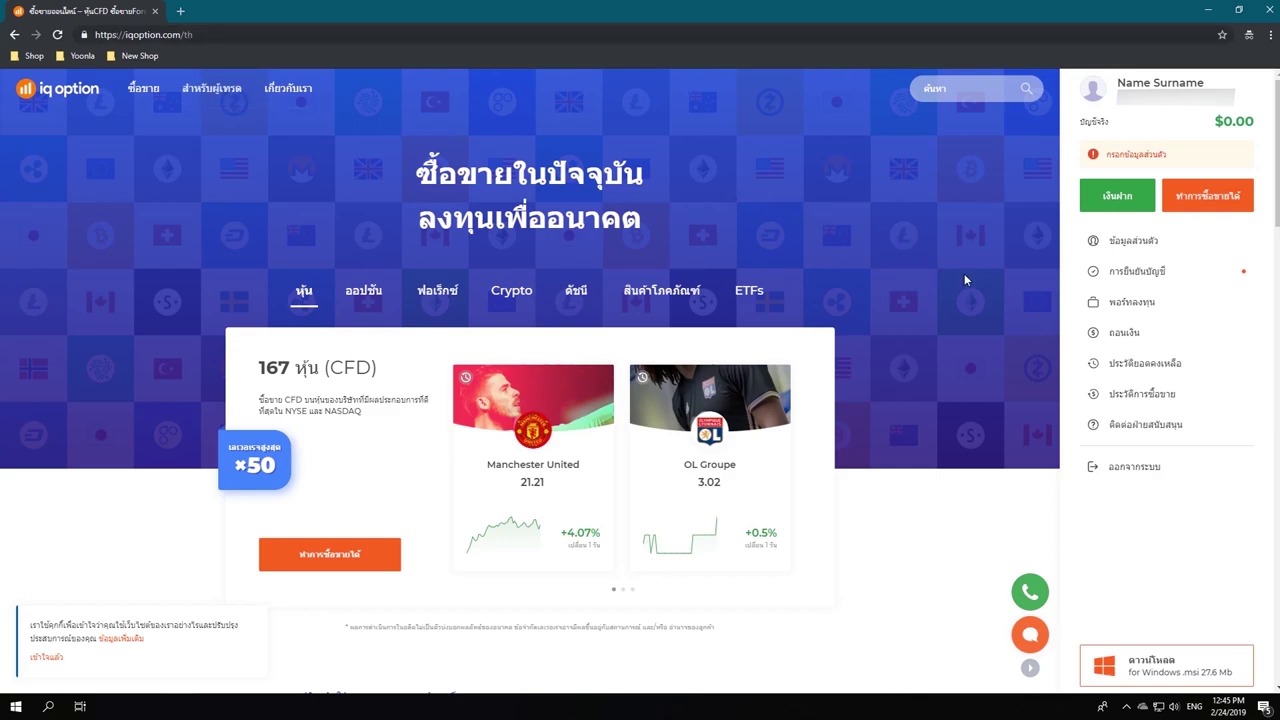
Open the account verification and skip the phone confirmation stage.
left_click(1142, 272)
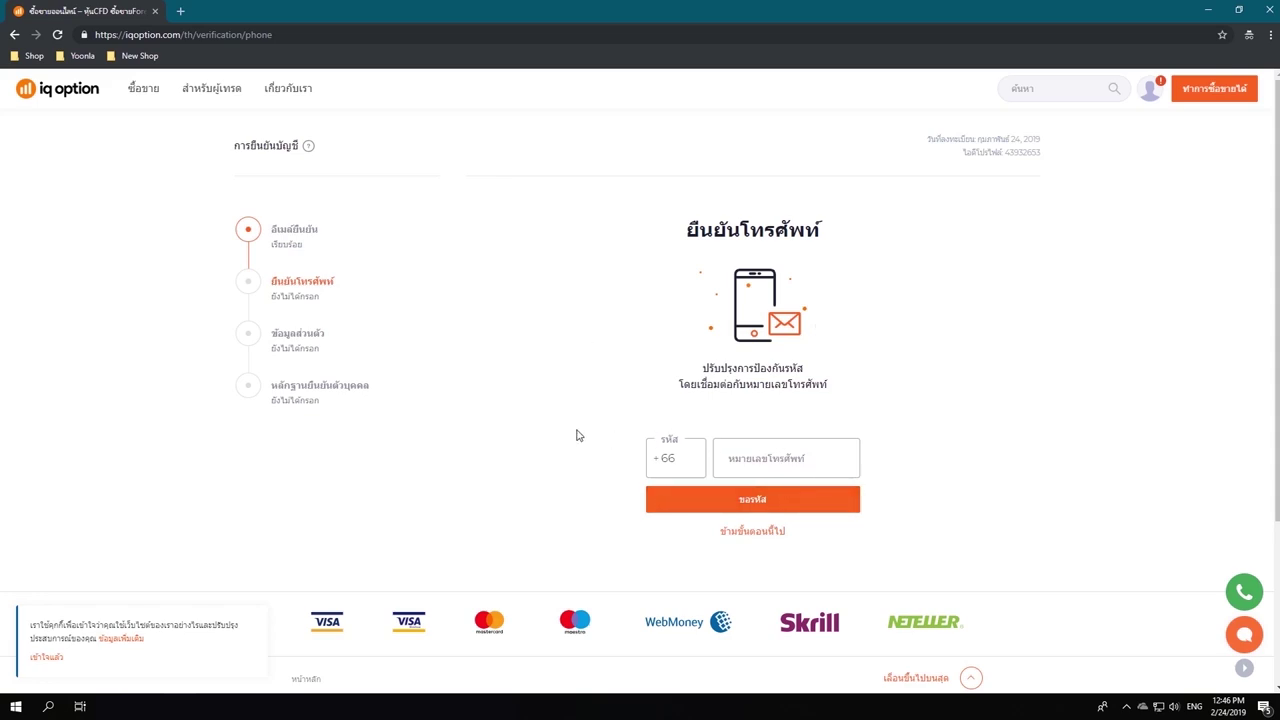
left_click(738, 512)
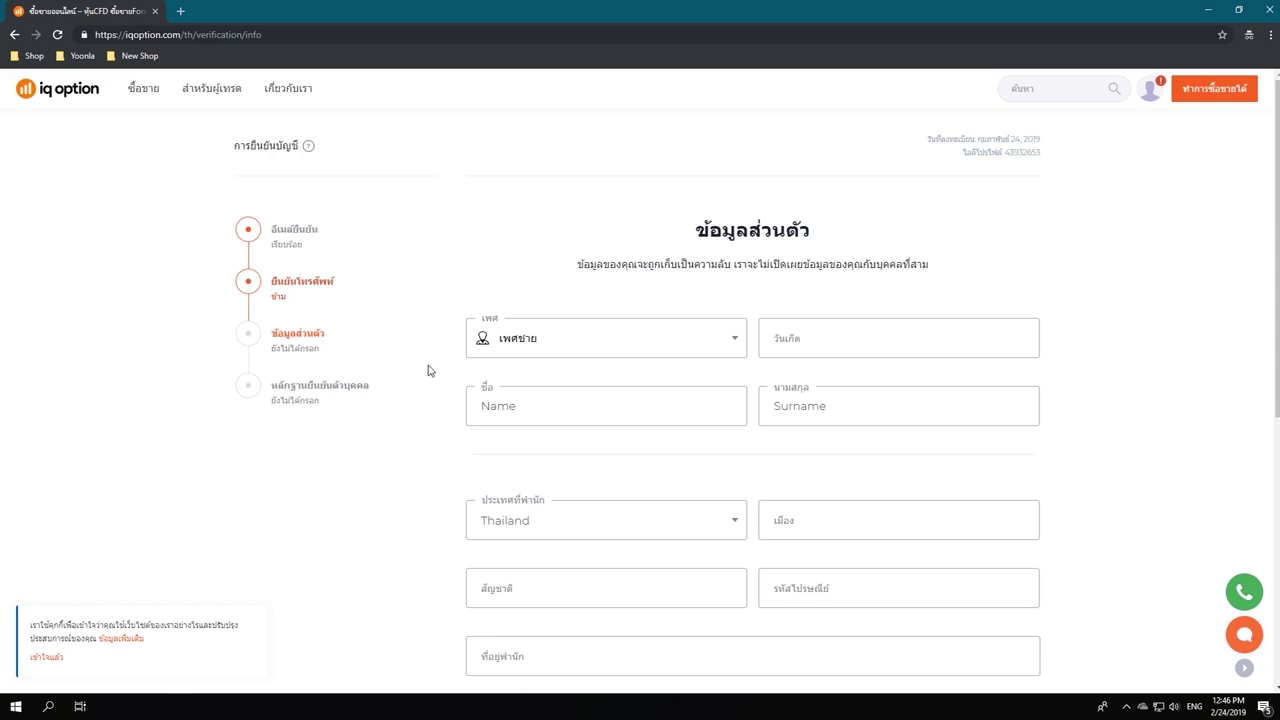
Fill in the personal data form with full name, date of birth, nationality ไทย and residential address, save it and continue to identity proof.
scroll(430, 372, "down", 2)
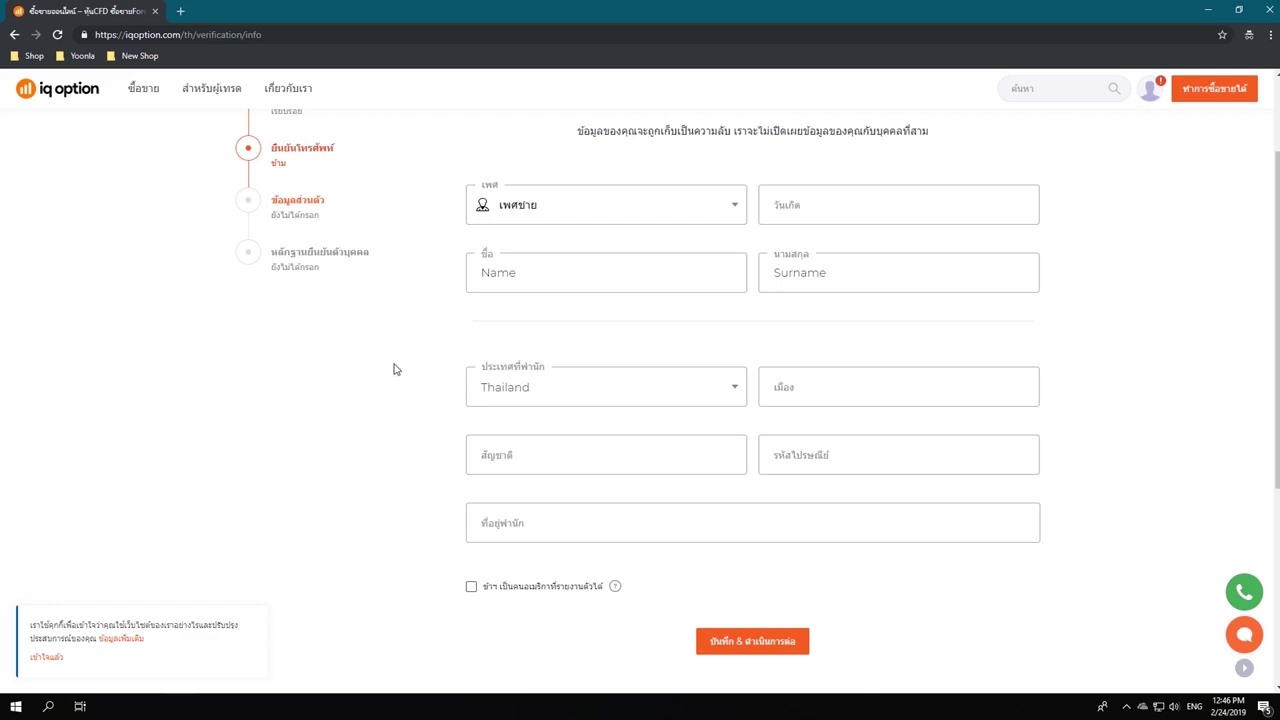
scroll(394, 369, "down", 2)
scroll(394, 366, "up", 2)
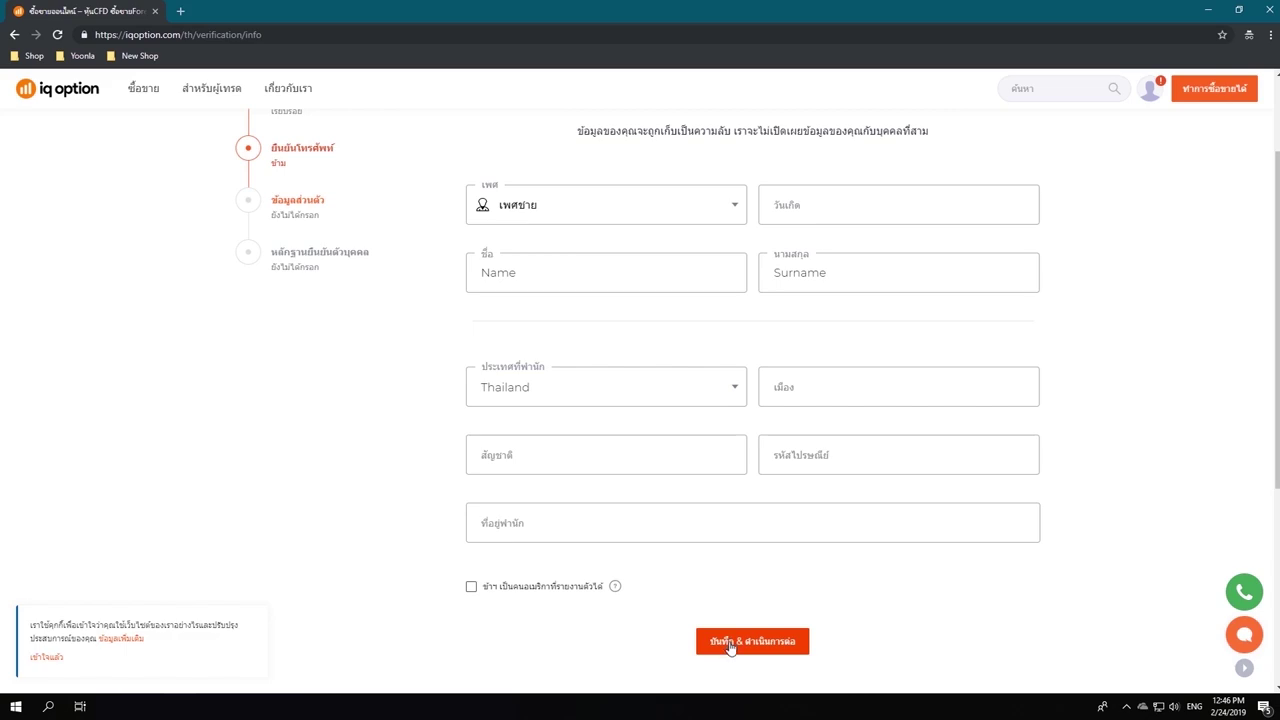
left_click(551, 272)
left_click(560, 312)
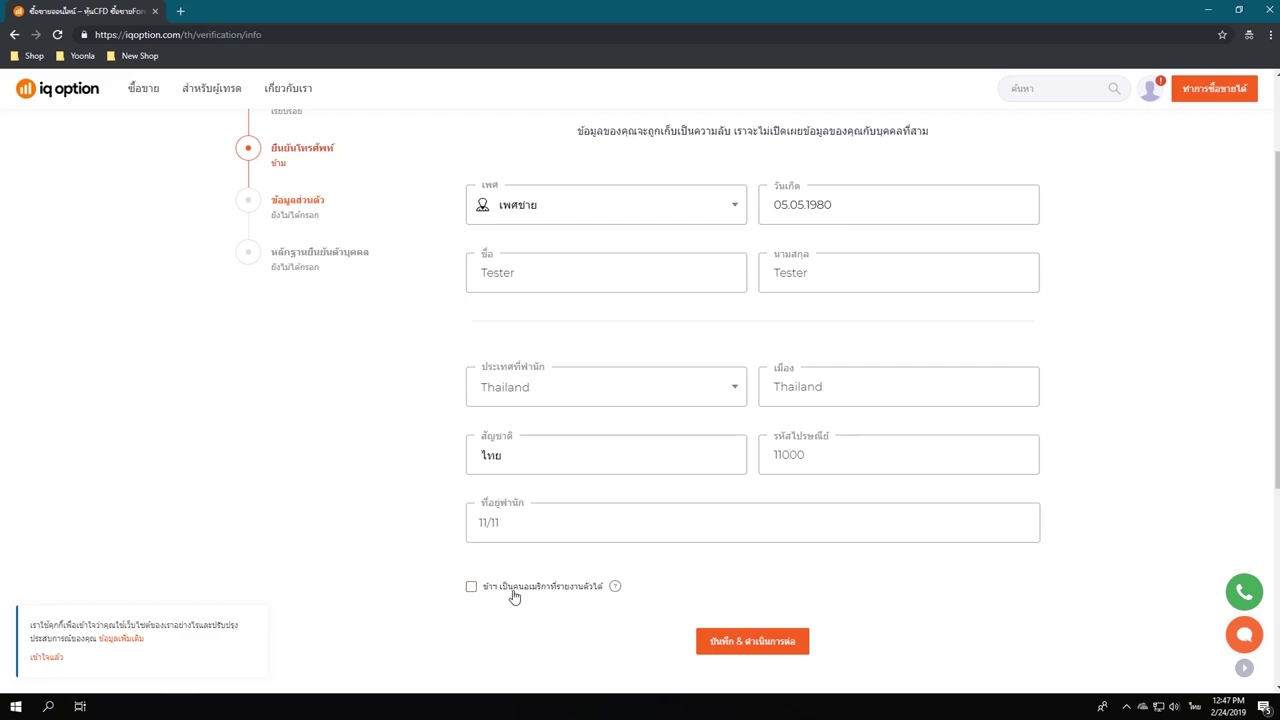
left_click(740, 650)
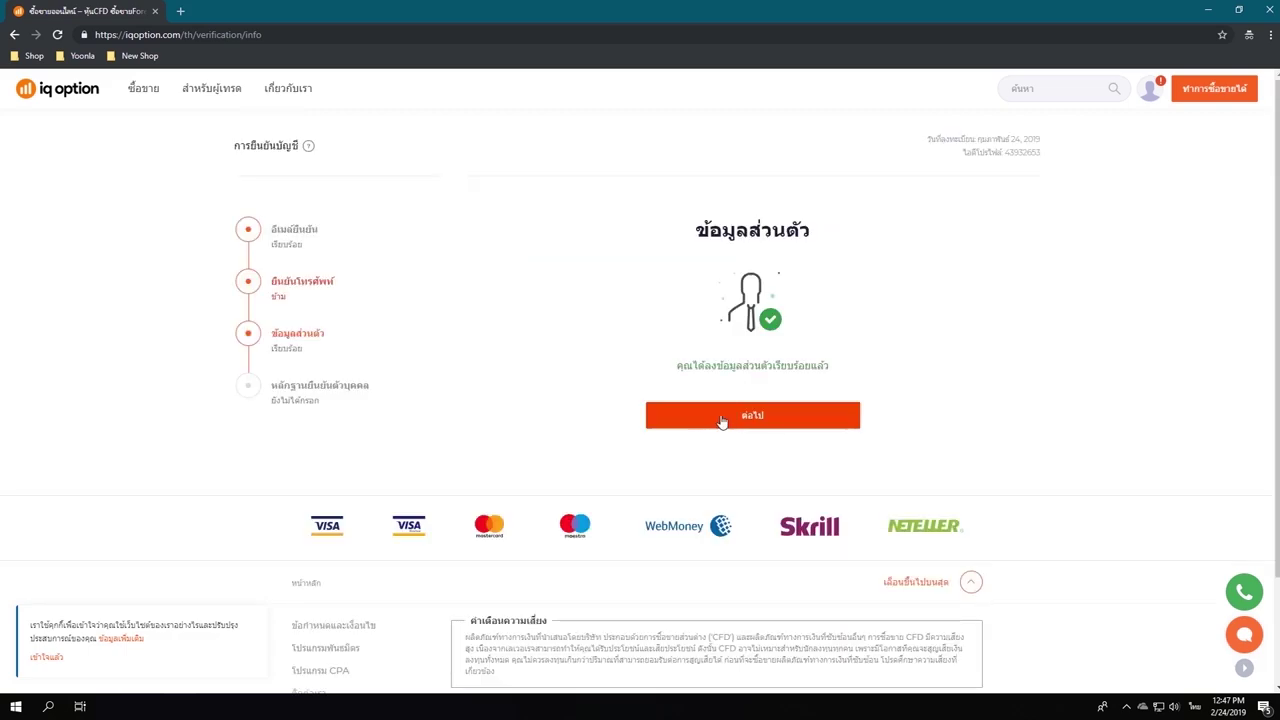
left_click(722, 420)
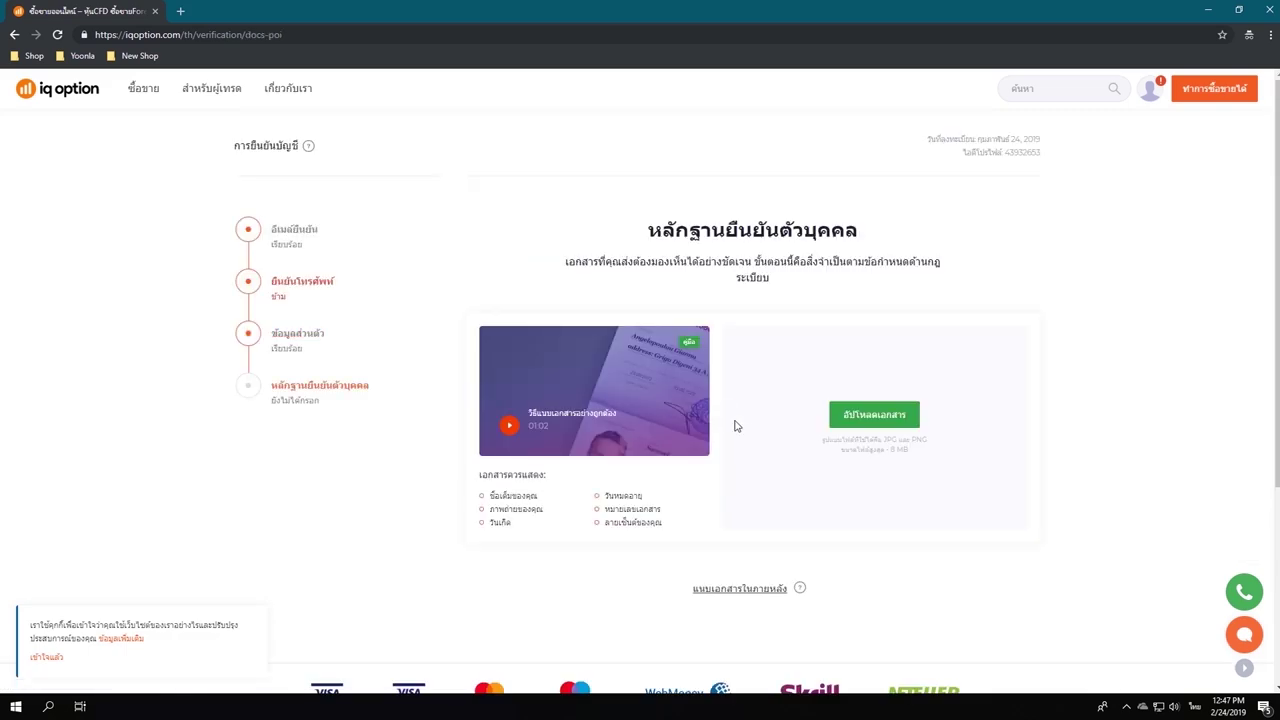
Skim the video guide on uploading identity documents, close it and return to the home page.
left_click(508, 428)
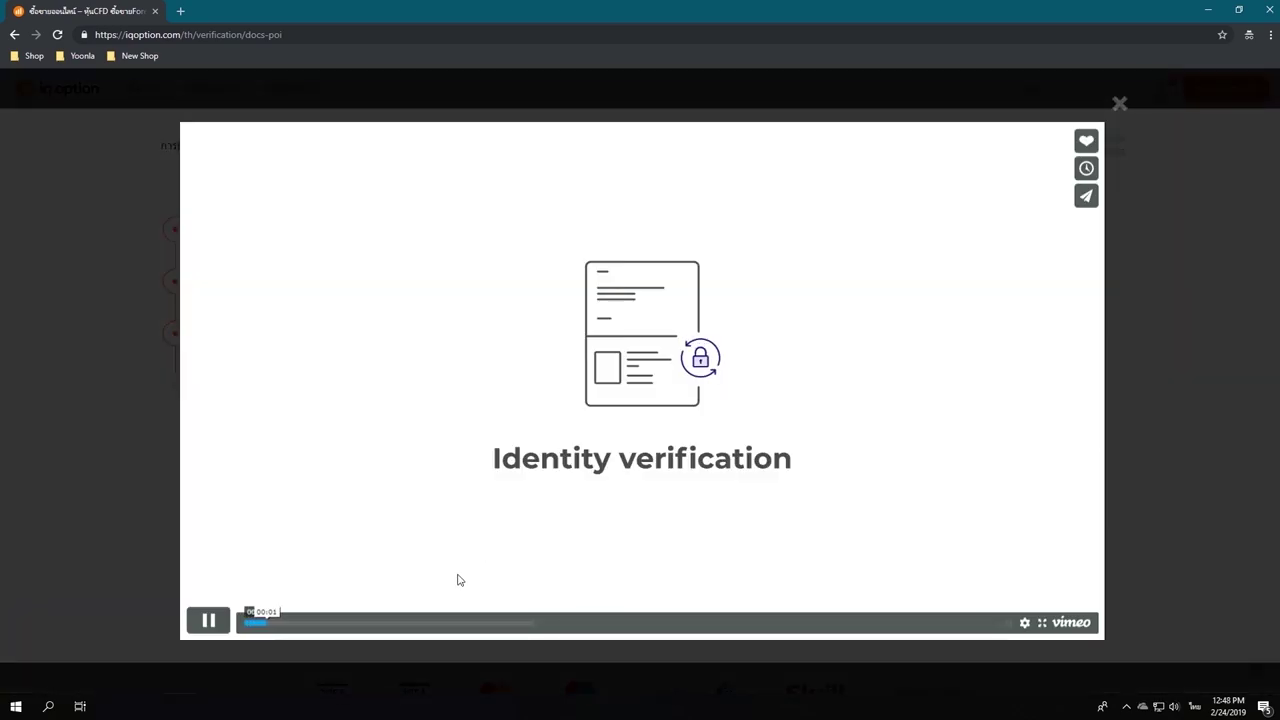
left_click(448, 622)
left_click(536, 622)
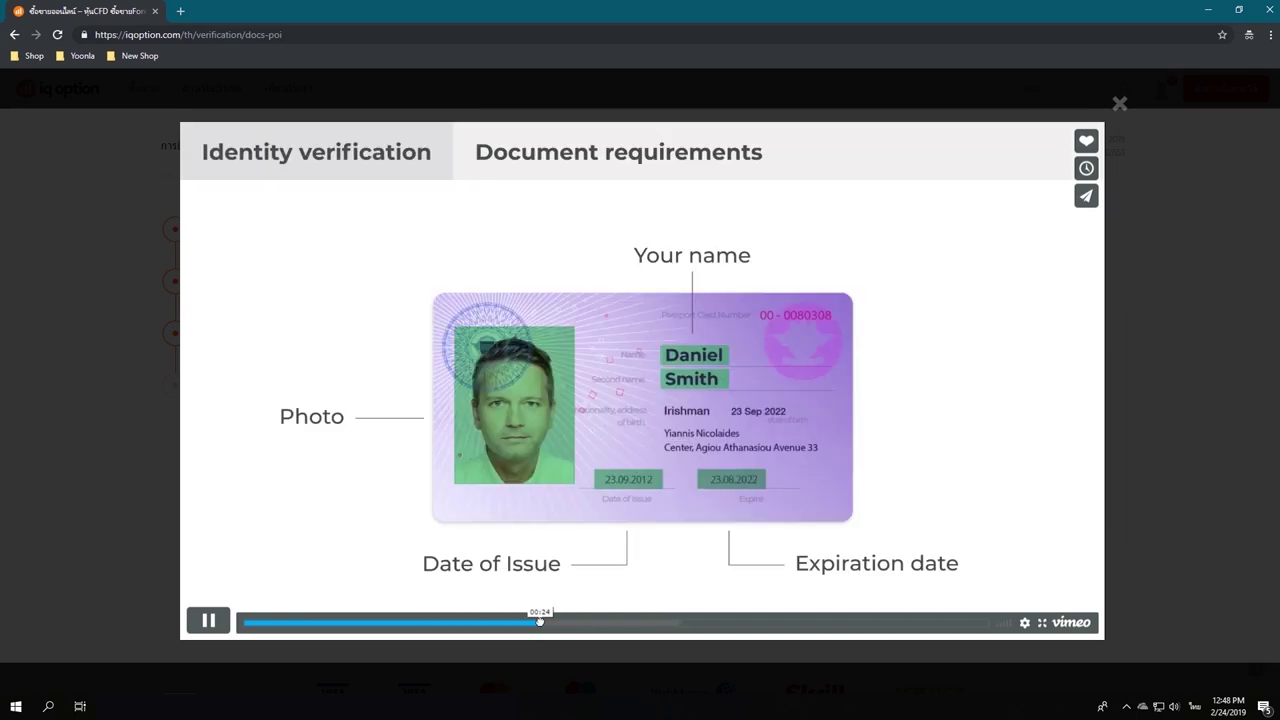
left_click(648, 622)
left_click(706, 622)
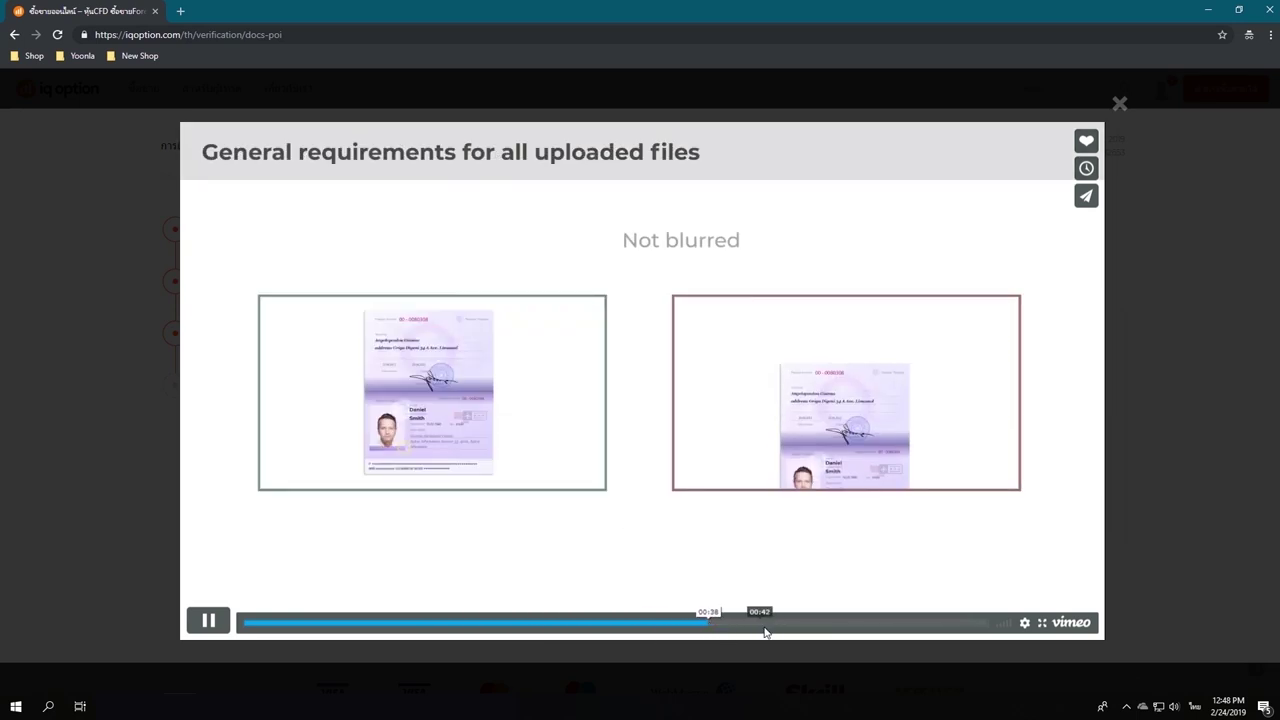
left_click(842, 622)
left_click(920, 622)
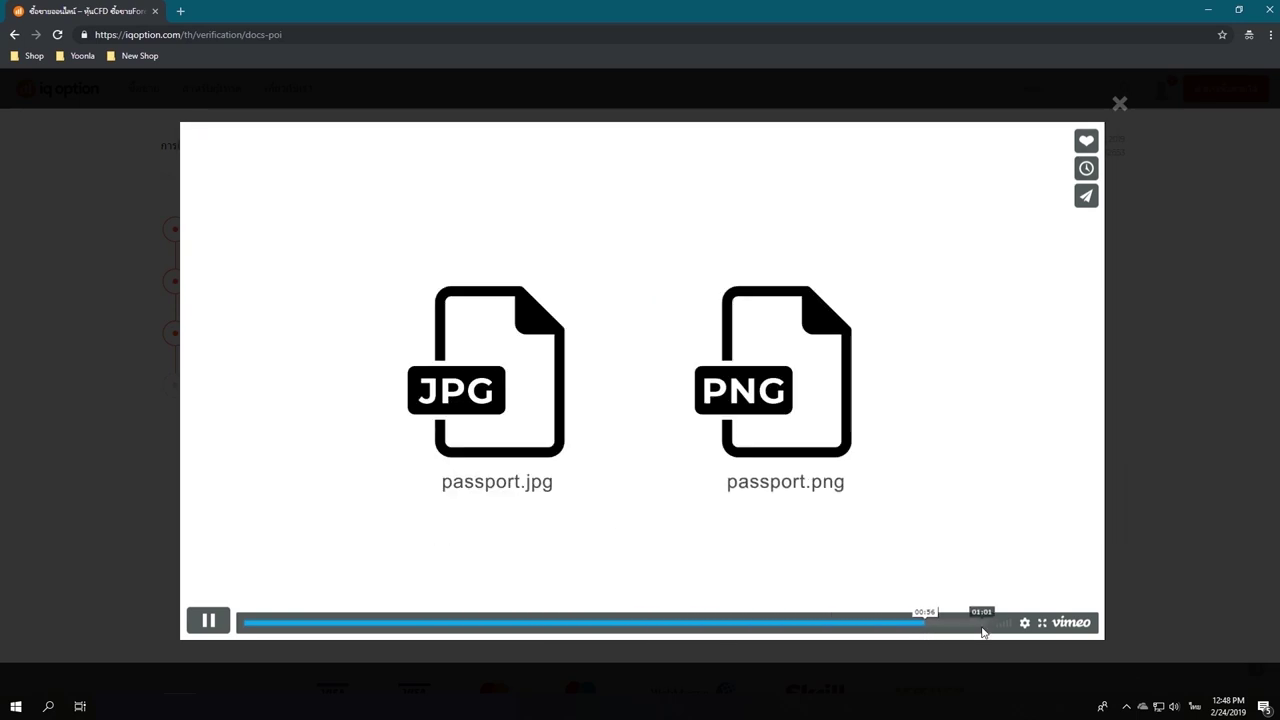
left_click(1117, 104)
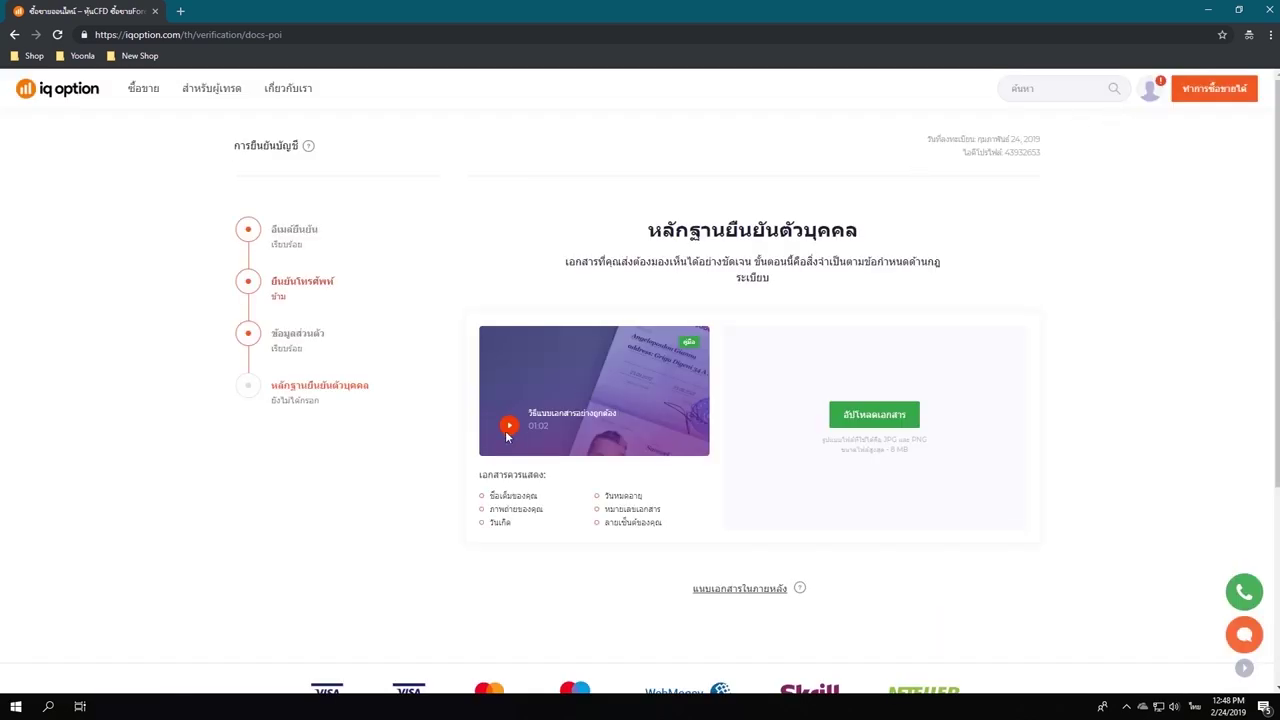
left_click(567, 397)
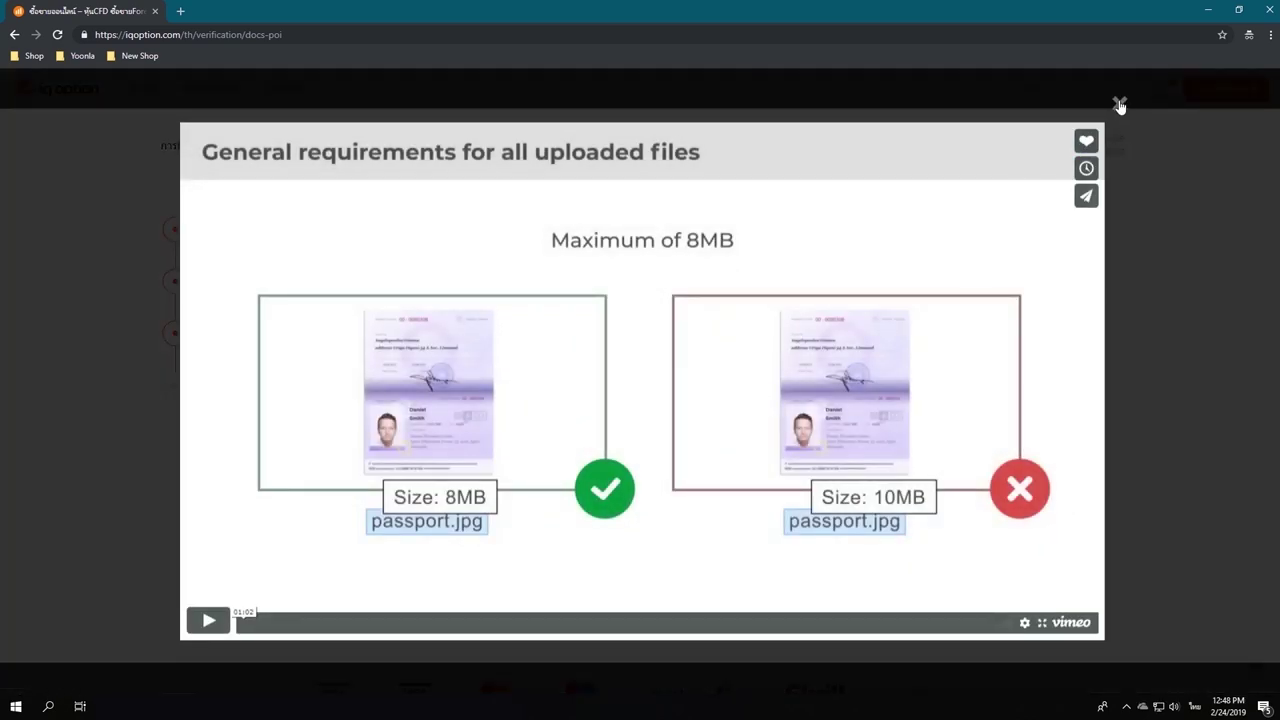
left_click(1119, 105)
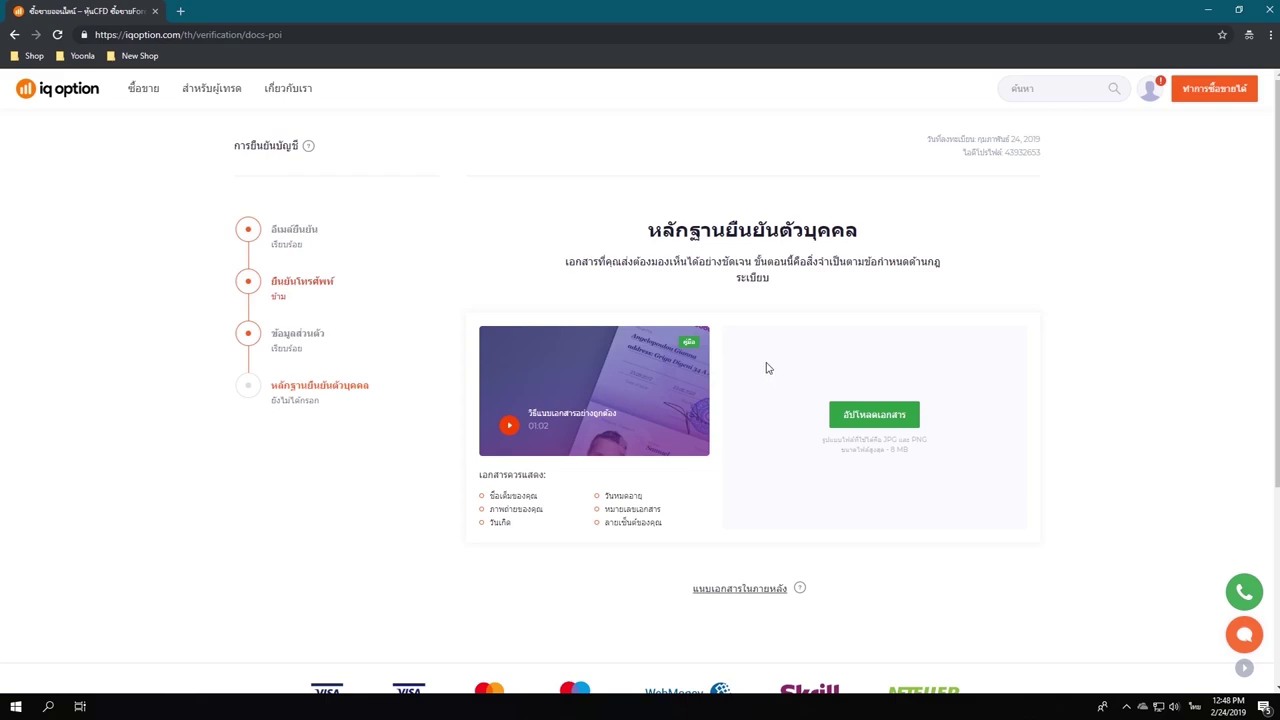
left_click(140, 90)
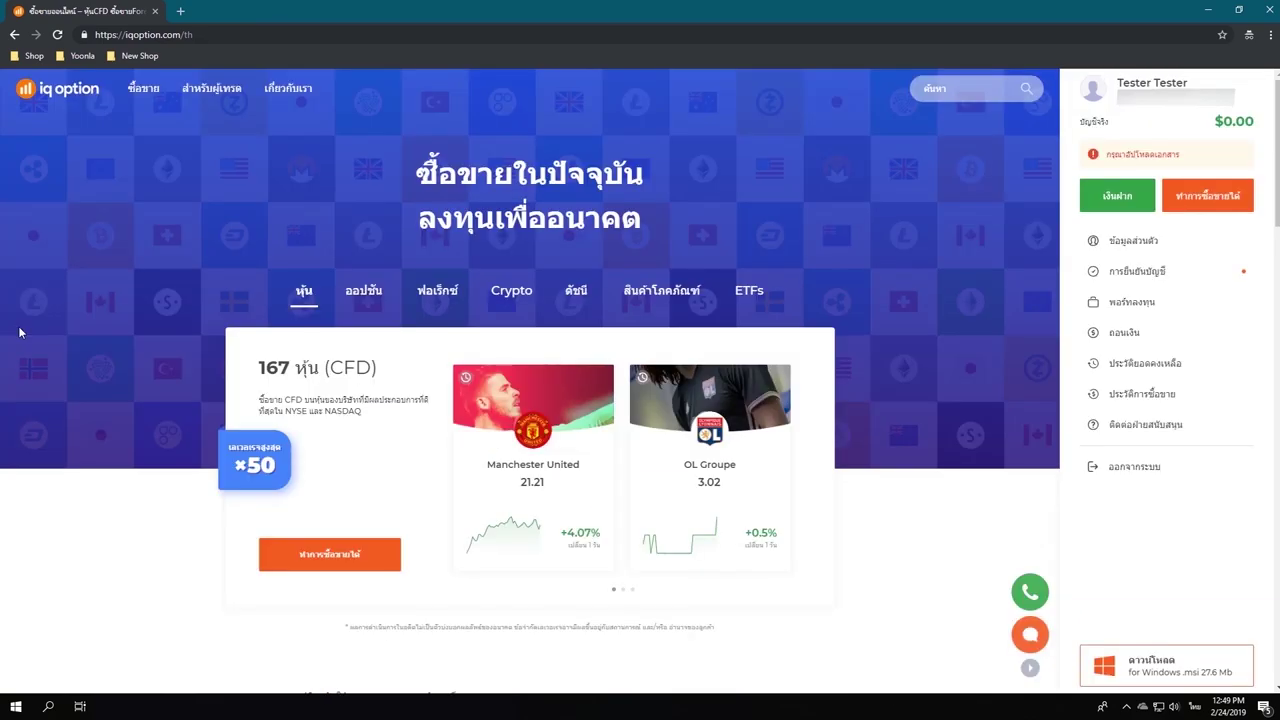